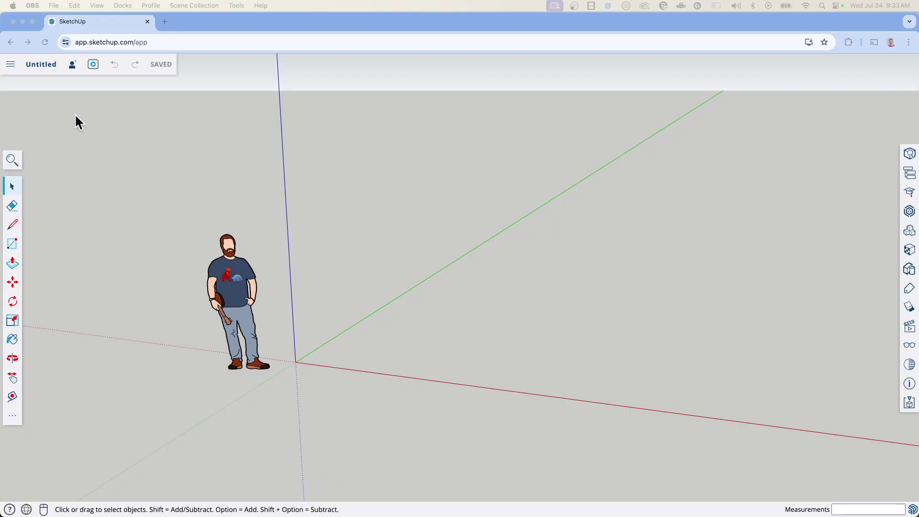
Step: Set the navigation device to Mouse in the app settings
click(11, 65)
click(11, 64)
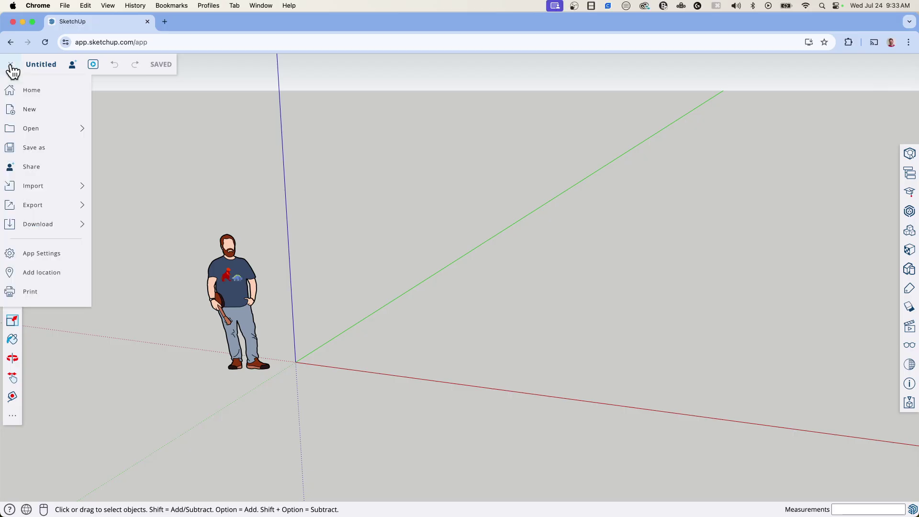
click(39, 252)
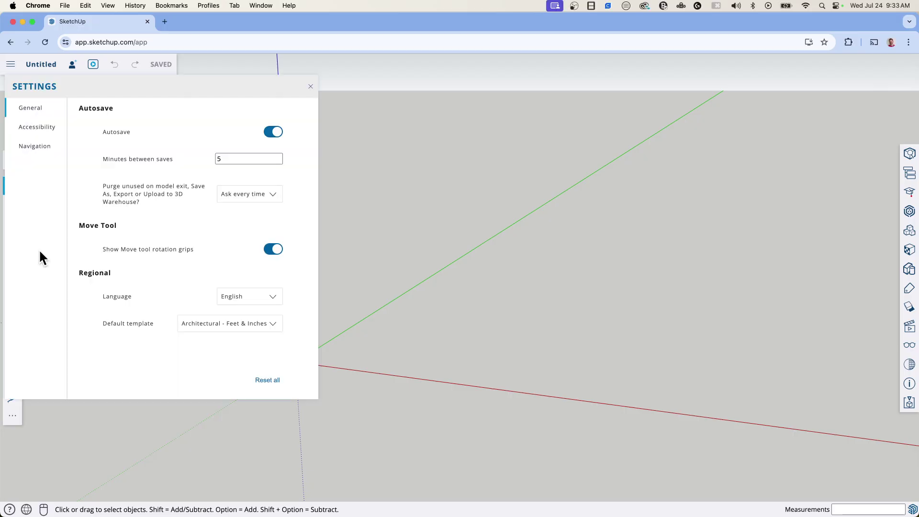
click(23, 152)
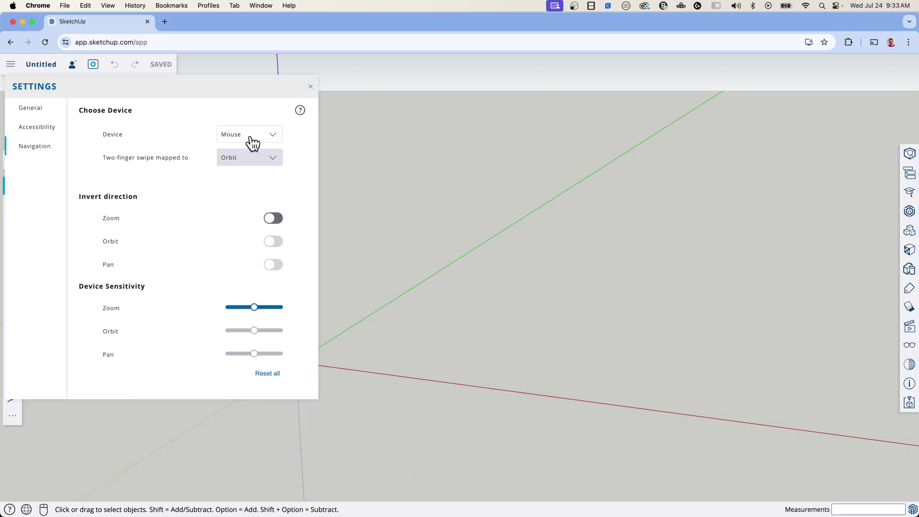
click(272, 138)
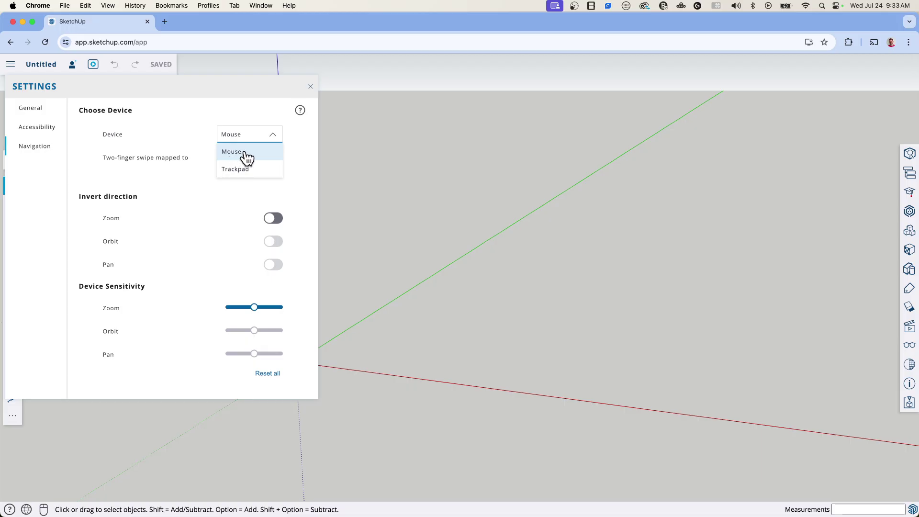
click(245, 152)
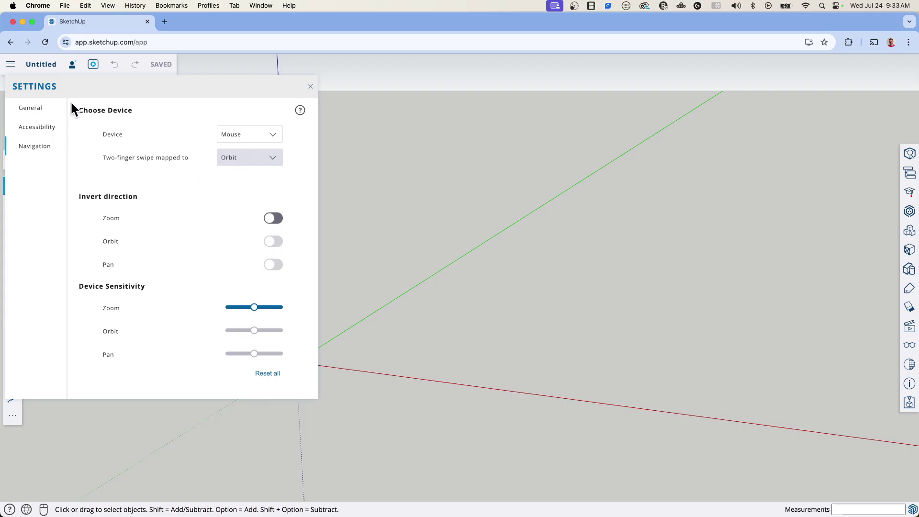
click(311, 86)
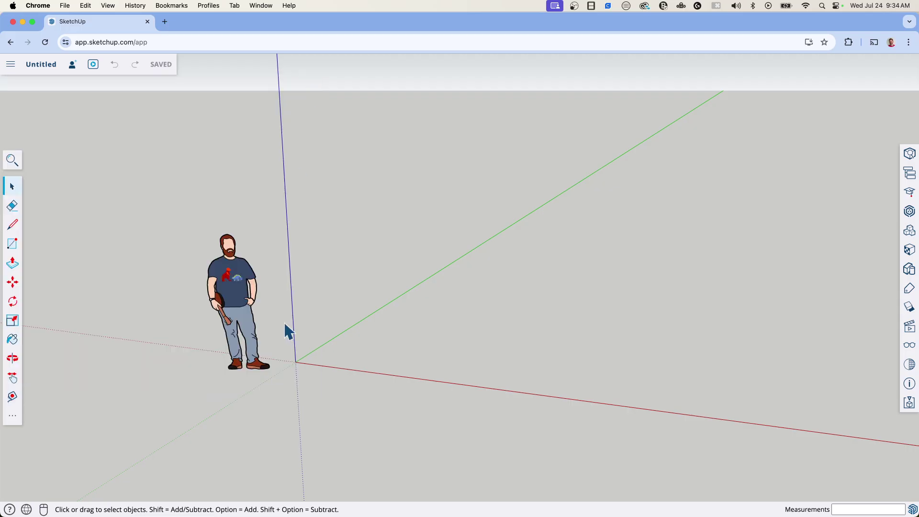
Step: Import Magazine.jpeg from the device as an image and place it flat on the ground with its corner at the origin
click(12, 69)
click(39, 194)
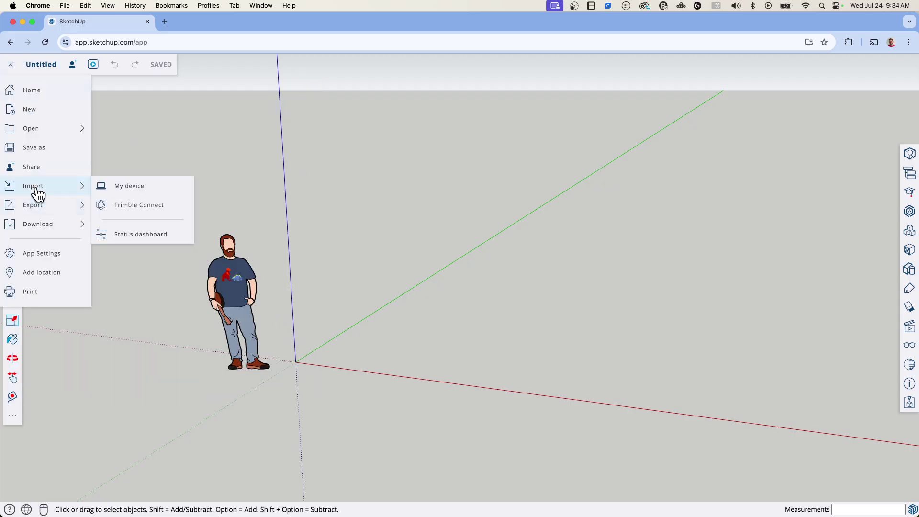
click(125, 194)
click(461, 299)
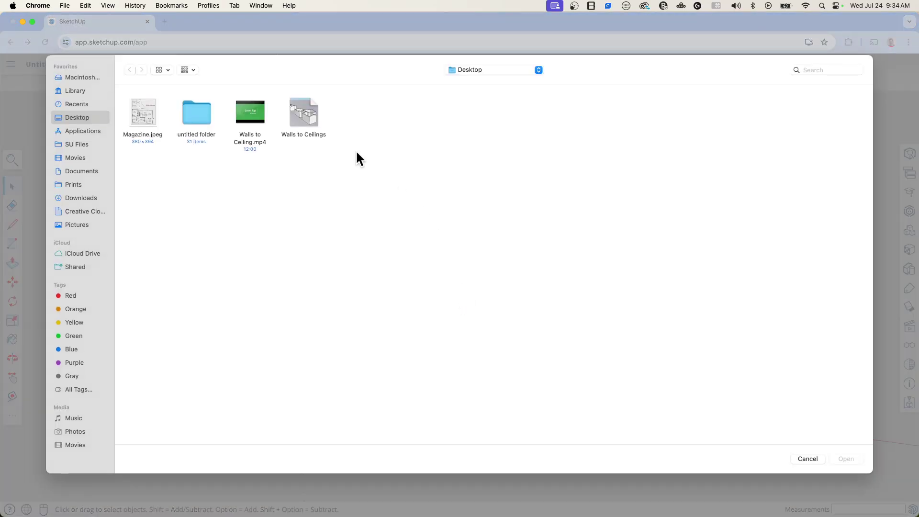
click(143, 115)
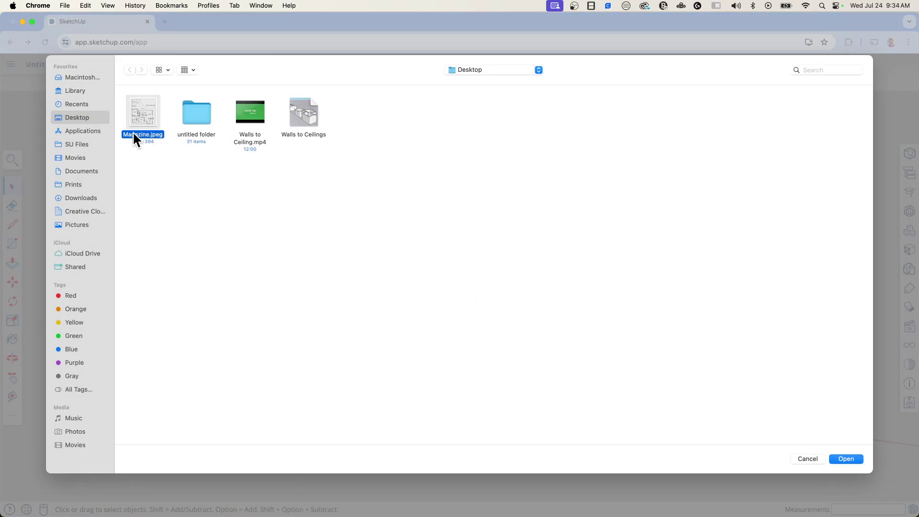
click(840, 457)
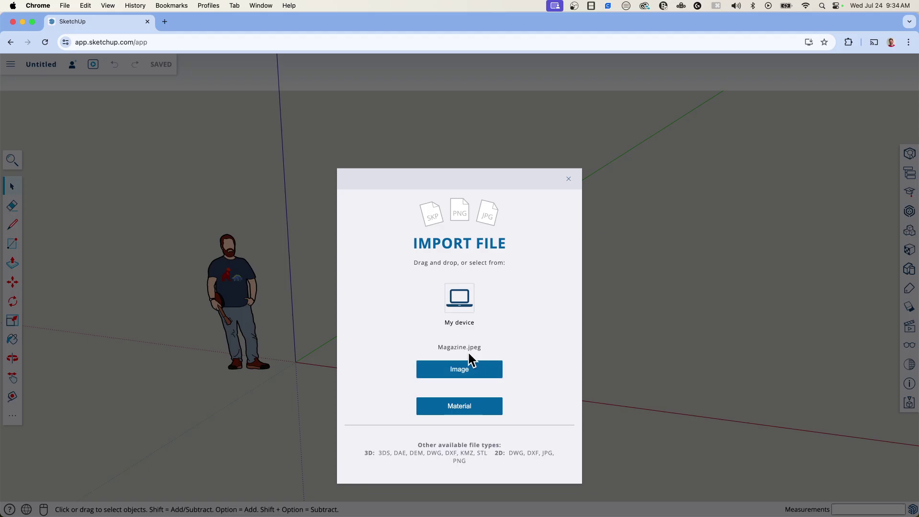
click(465, 372)
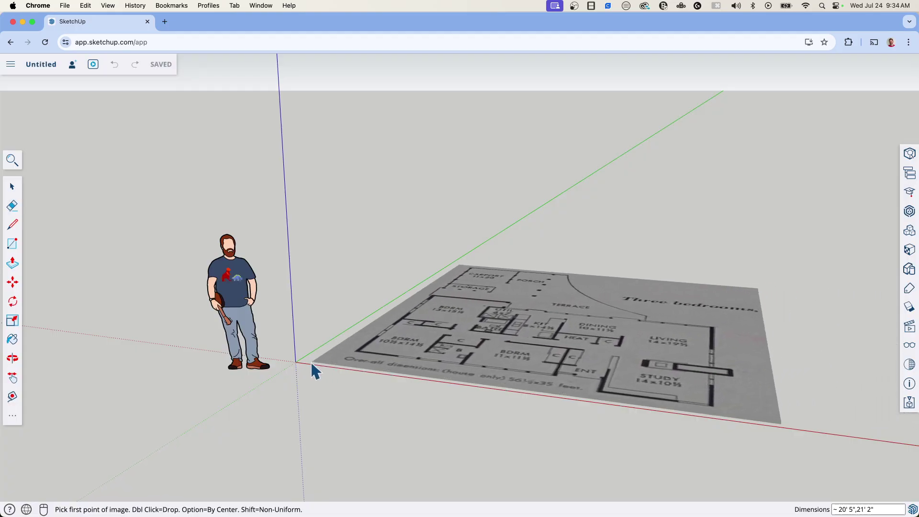
click(295, 362)
click(751, 198)
Step: Examine the placed floor plan from several angles, including its outer walls beside the living room and study
middle_drag(290, 204, 402, 410)
scroll(294, 371, down, 5)
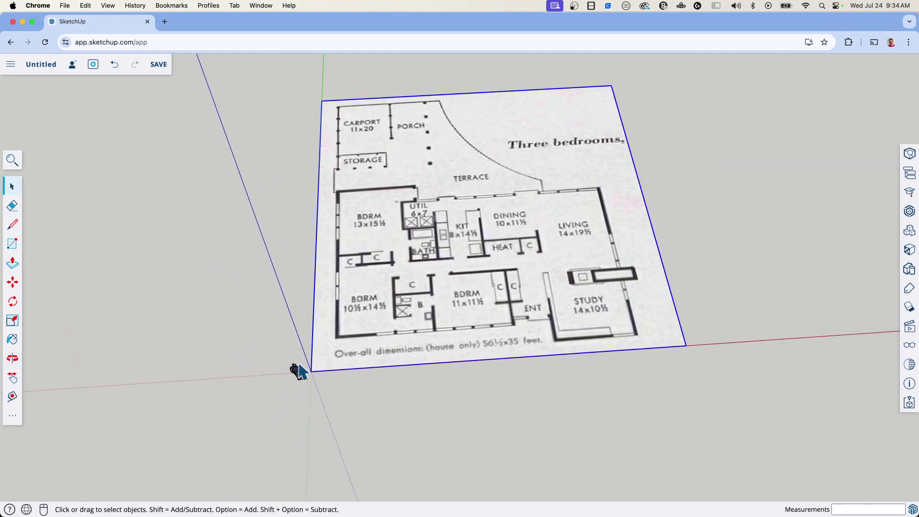
scroll(395, 294, up, 3)
middle_drag(395, 294, 476, 342)
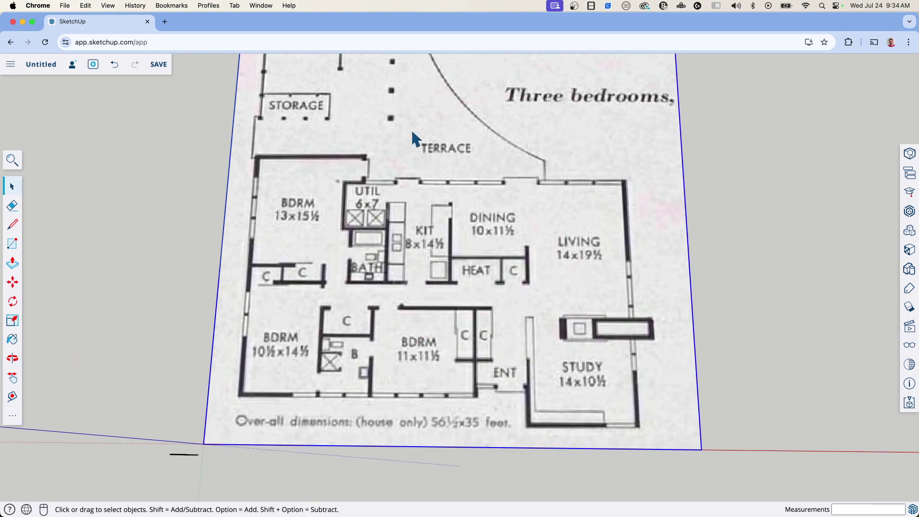
middle_drag(683, 421, 609, 252)
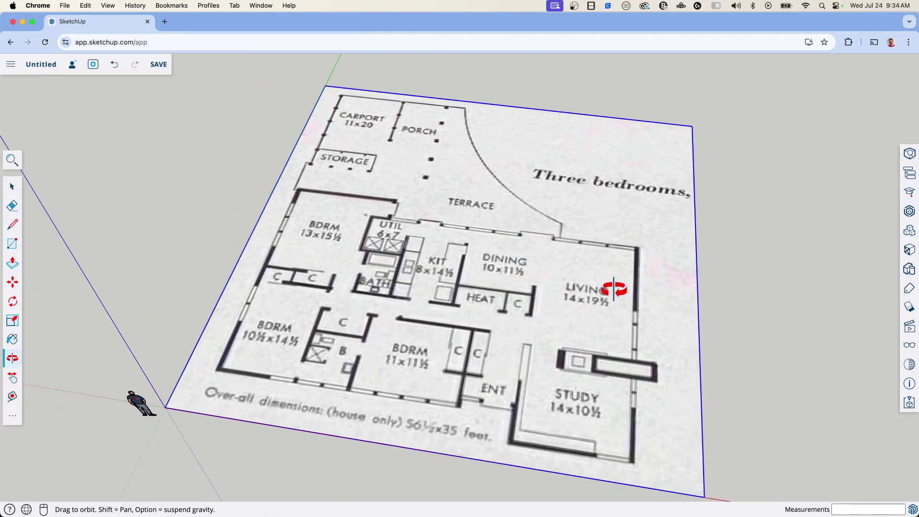
middle_drag(295, 287, 304, 338)
middle_drag(316, 292, 449, 321)
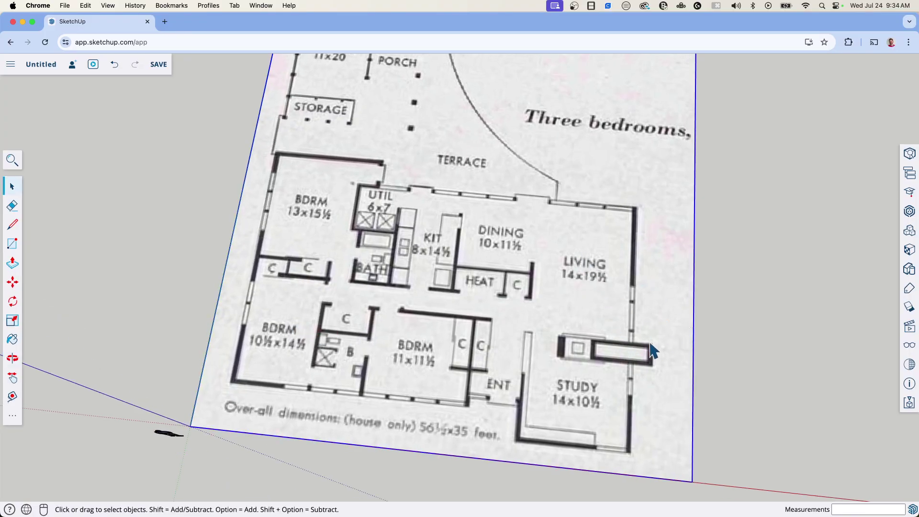
scroll(652, 286, up, 3)
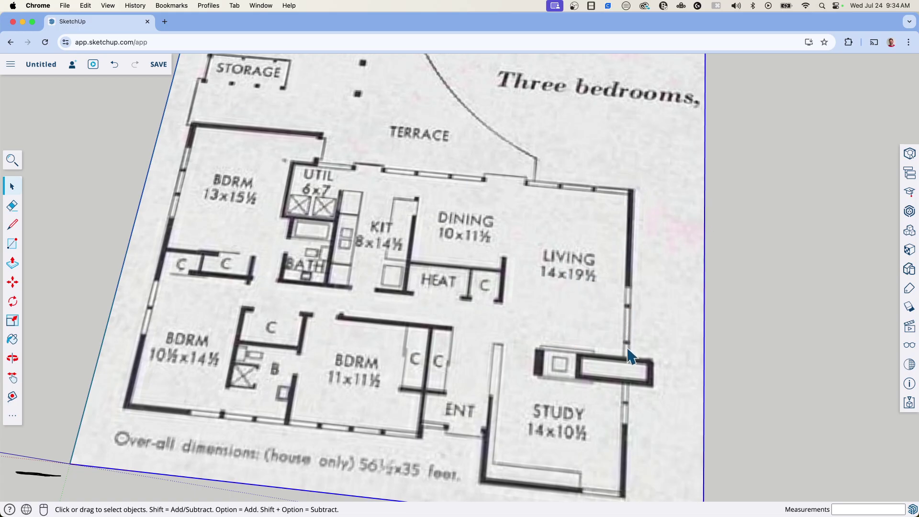
click(13, 224)
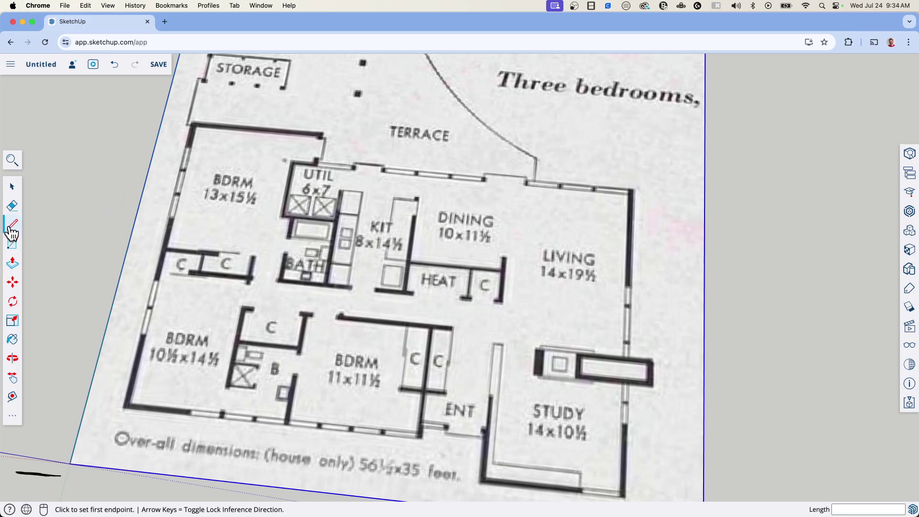
scroll(630, 324, up, 5)
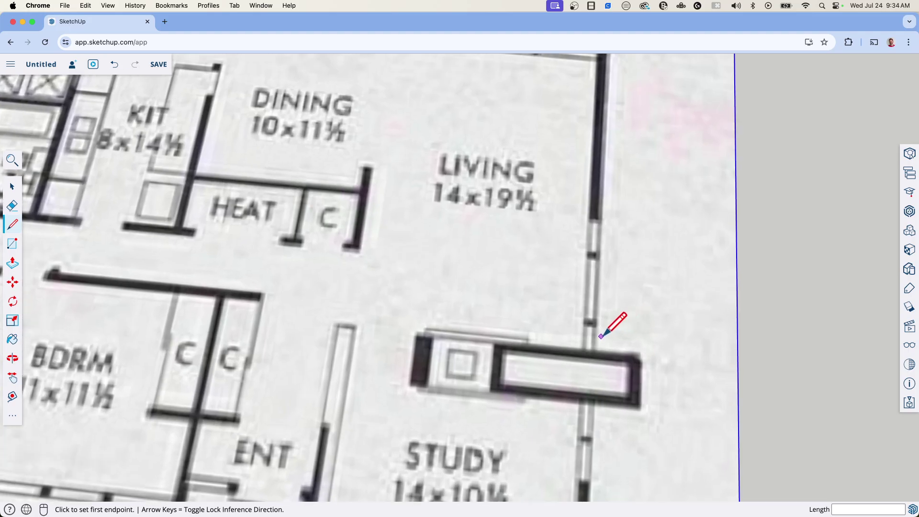
scroll(602, 336, up, 3)
click(586, 371)
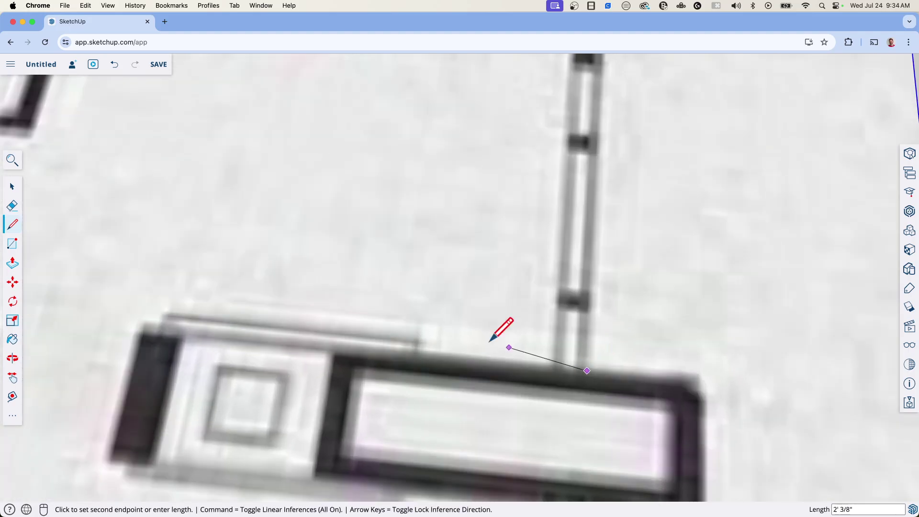
scroll(575, 364, down, 5)
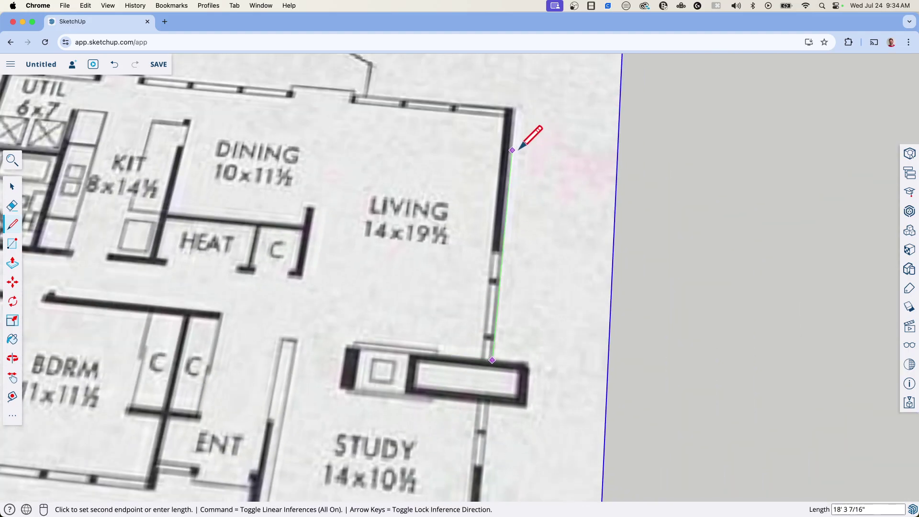
scroll(515, 112, up, 3)
scroll(514, 103, up, 2)
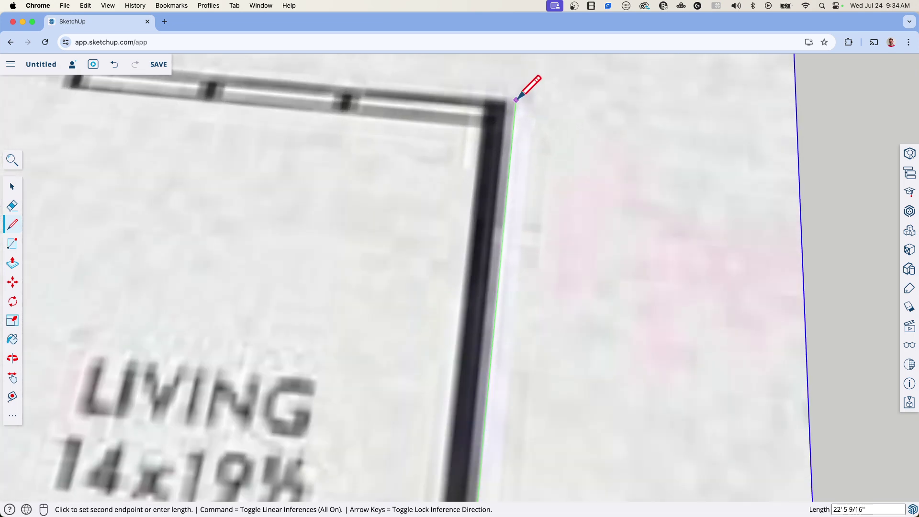
scroll(514, 100, down, 3)
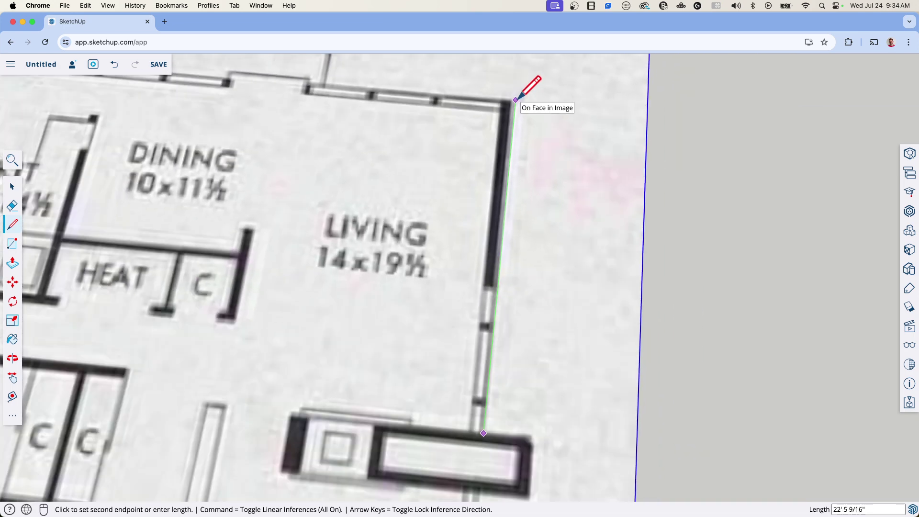
scroll(516, 99, up, 3)
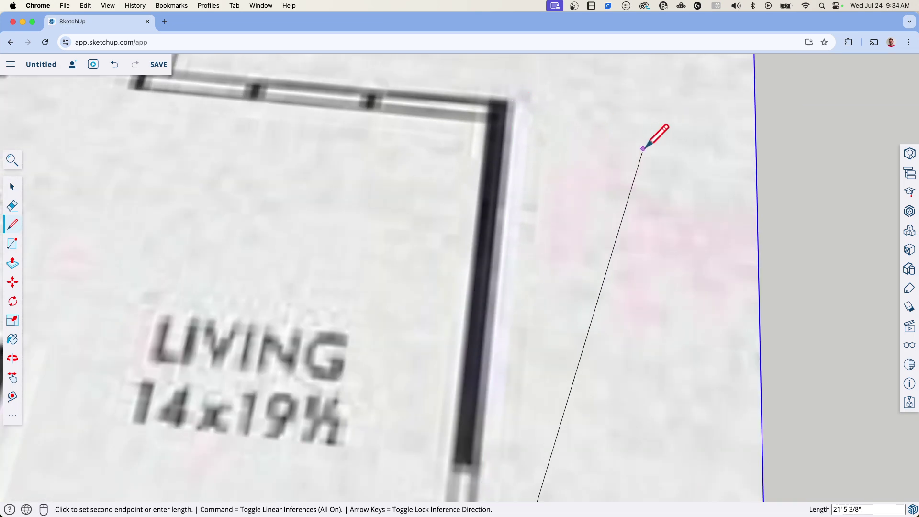
key(ctrl+Up)
click(550, 134)
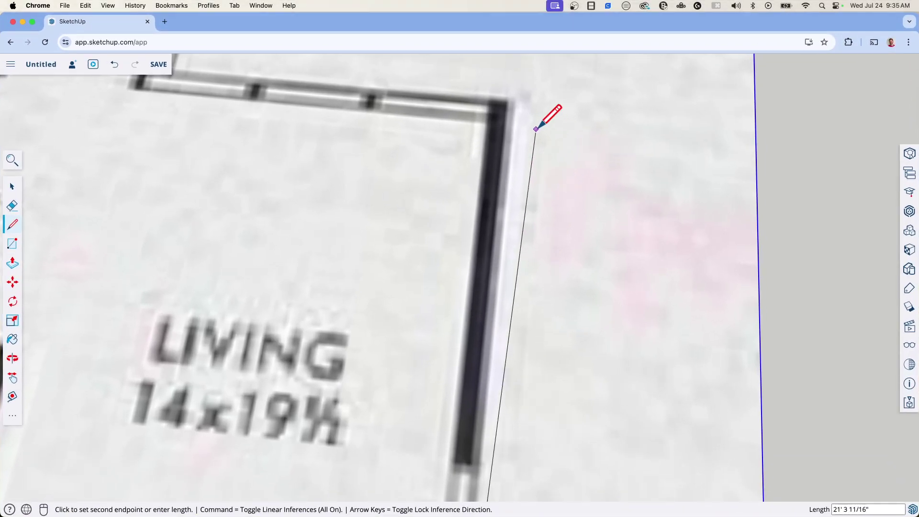
key(Escape)
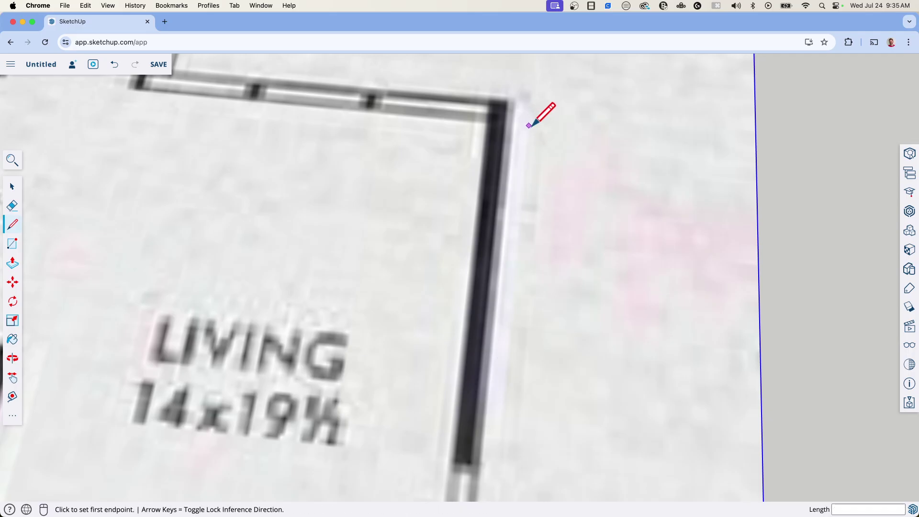
Step: Draw a reference line about 39 feet long along the green axis, from the study's outer corner to the living room's outer corner
middle_drag(539, 121, 563, 158)
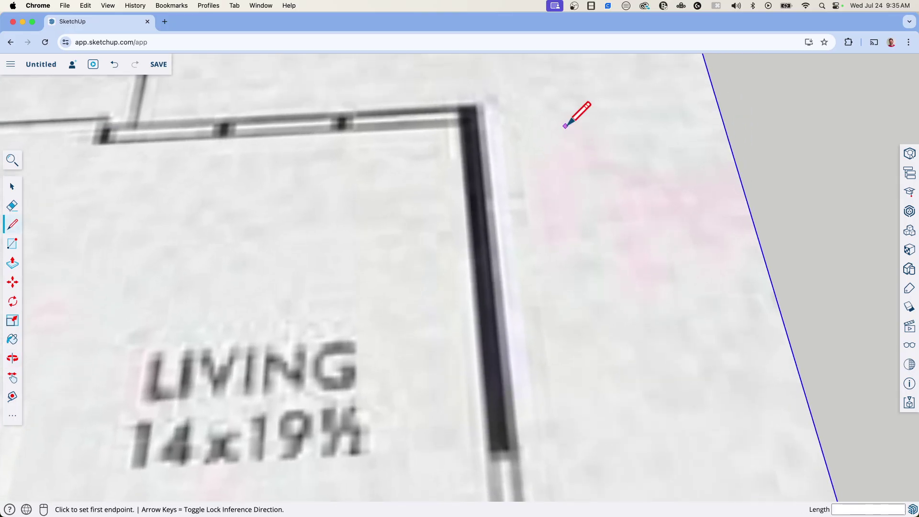
scroll(544, 115, down, 6)
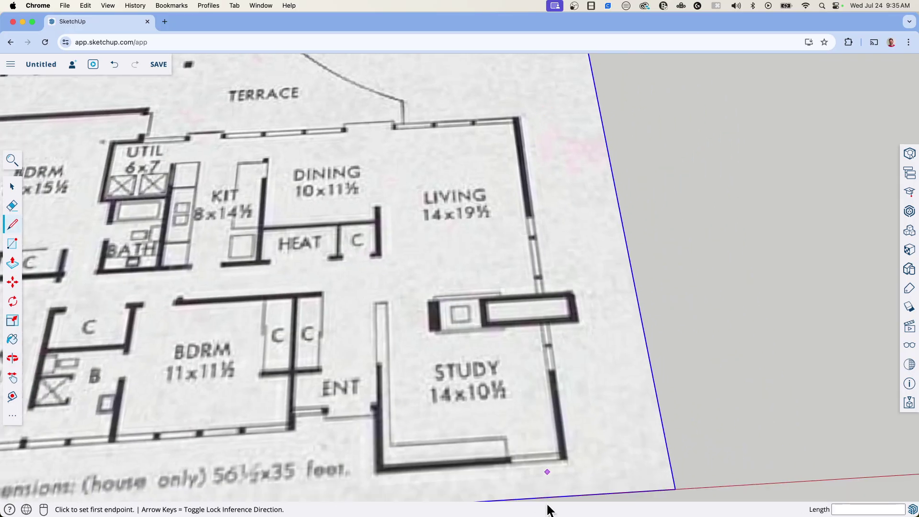
scroll(576, 430, up, 8)
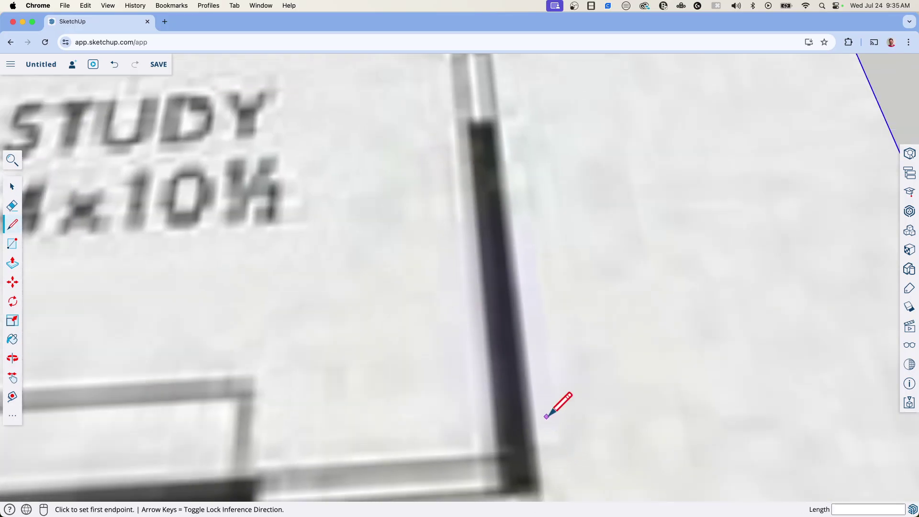
click(543, 490)
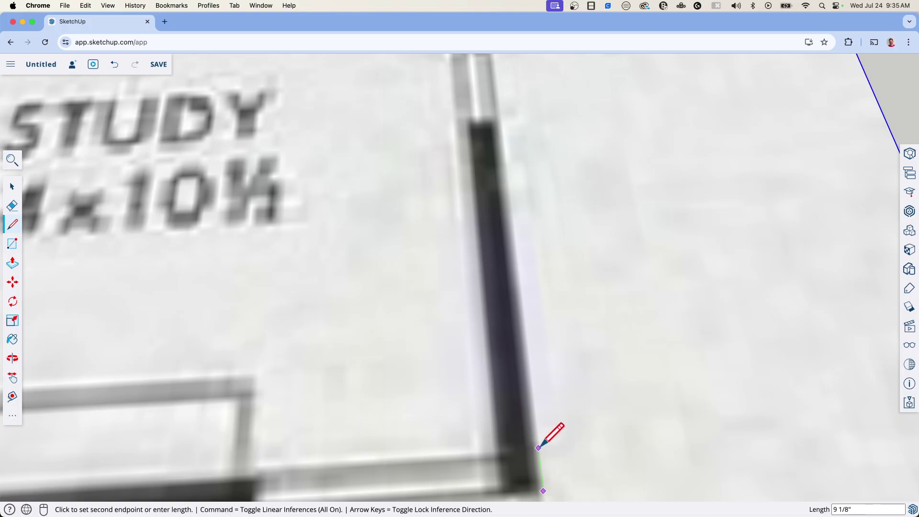
scroll(536, 476, down, 4)
scroll(536, 476, down, 5)
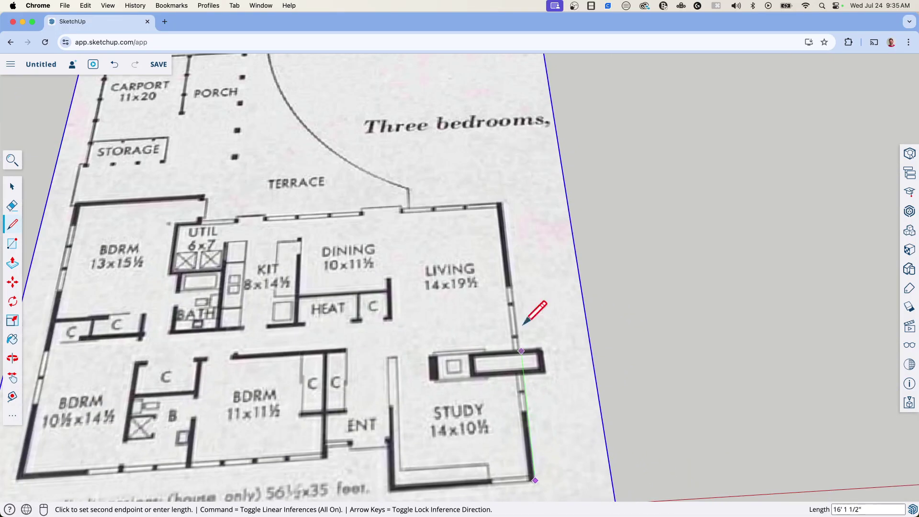
scroll(508, 191, up, 5)
scroll(505, 197, up, 3)
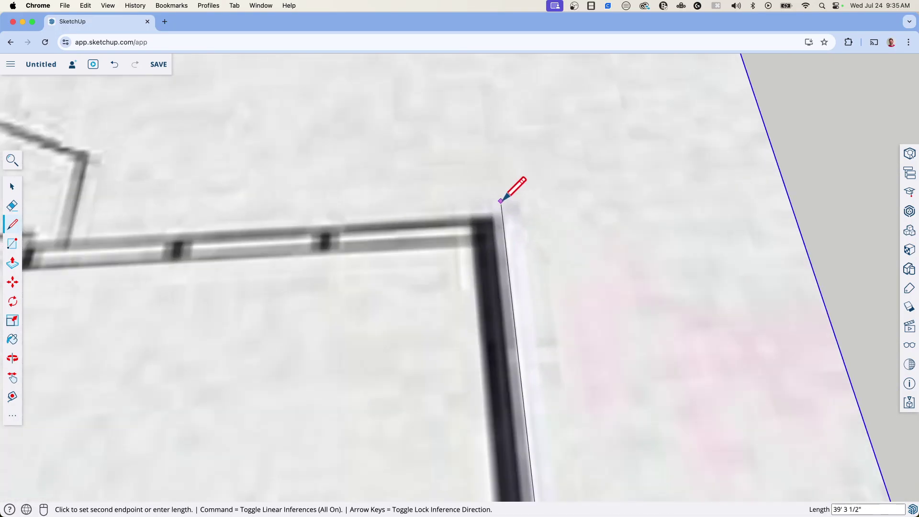
click(508, 214)
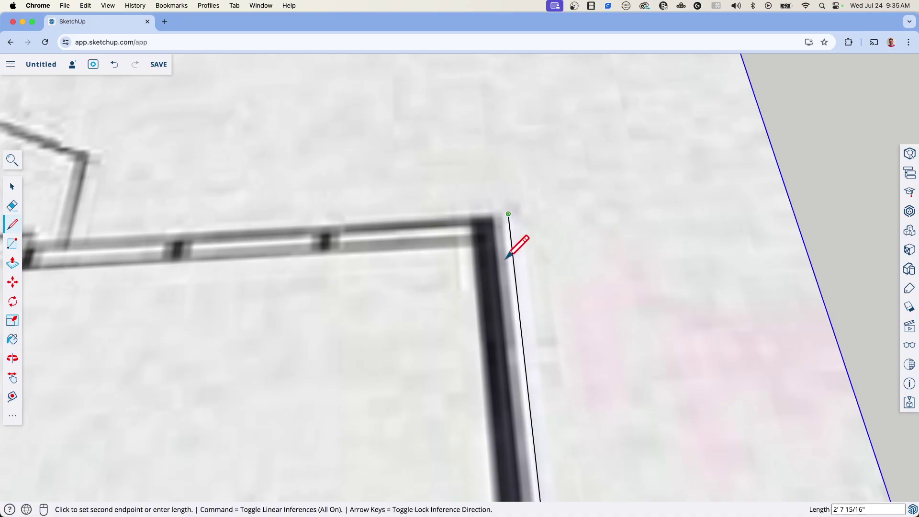
Step: Compare the far end of the reference line with the living room's outer corner on the floor plan
scroll(508, 212, up, 4)
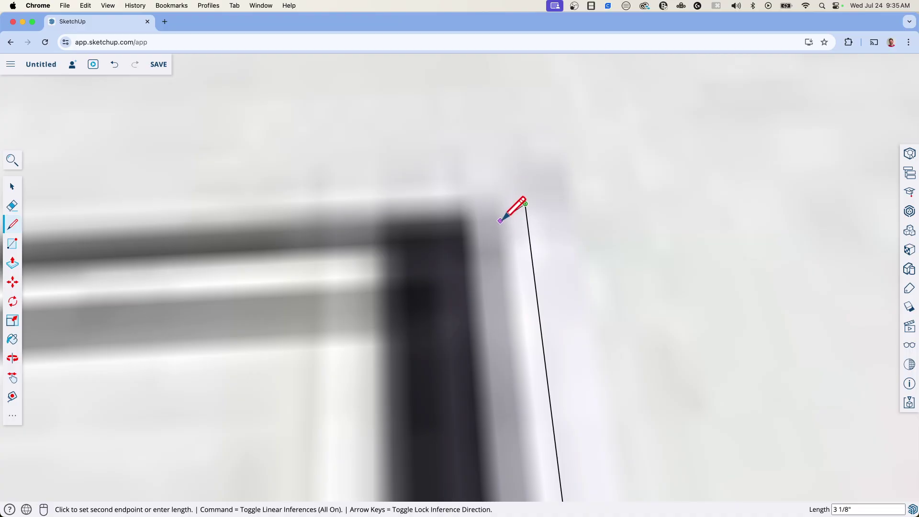
scroll(515, 206, down, 5)
scroll(523, 211, down, 5)
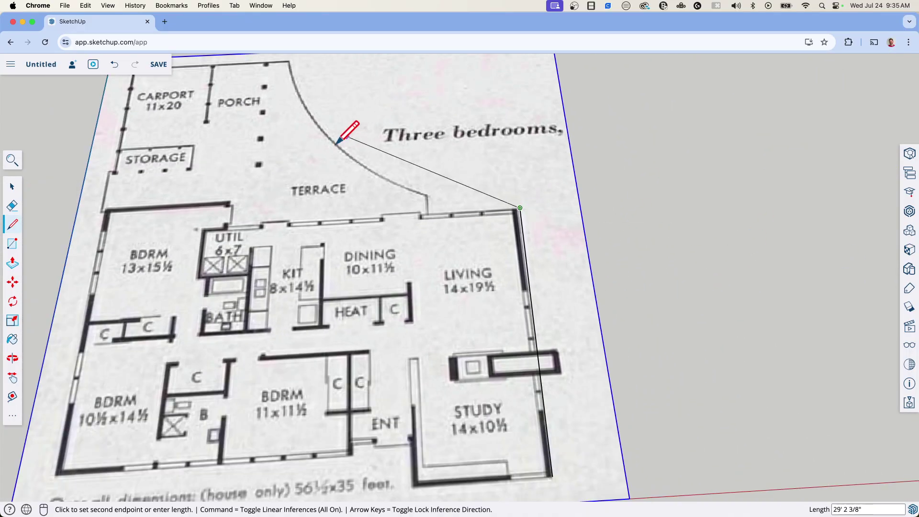
click(13, 301)
key(ctrl+Up)
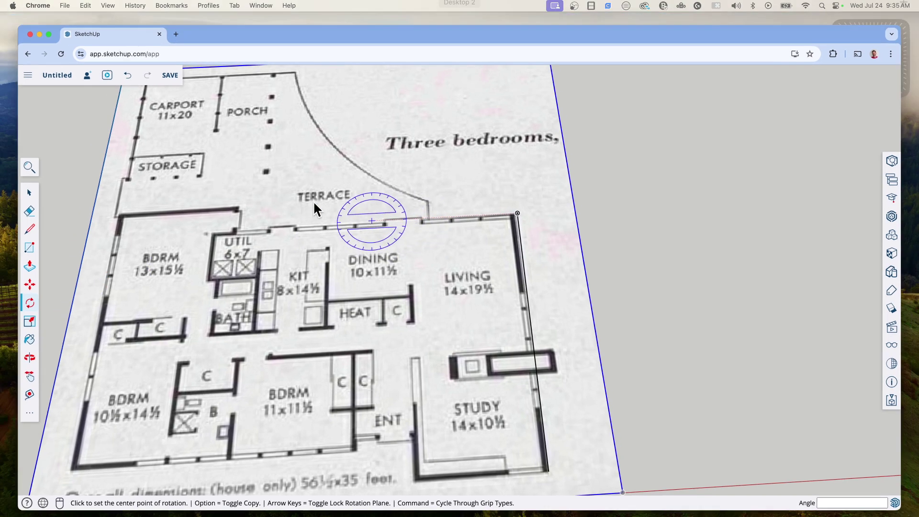
click(60, 202)
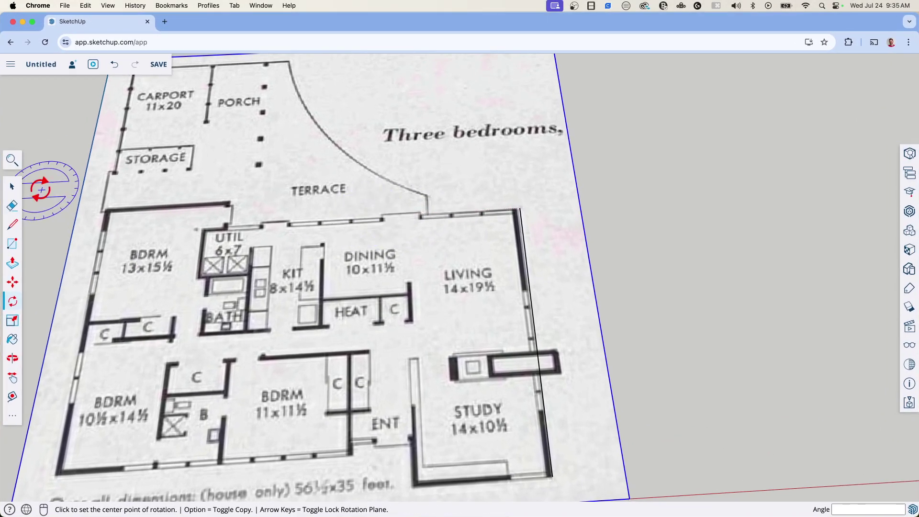
Step: Rotate the floor plan image about the study's outer corner until the living room's outer corner meets the reference line
click(12, 187)
scroll(328, 180, down, 5)
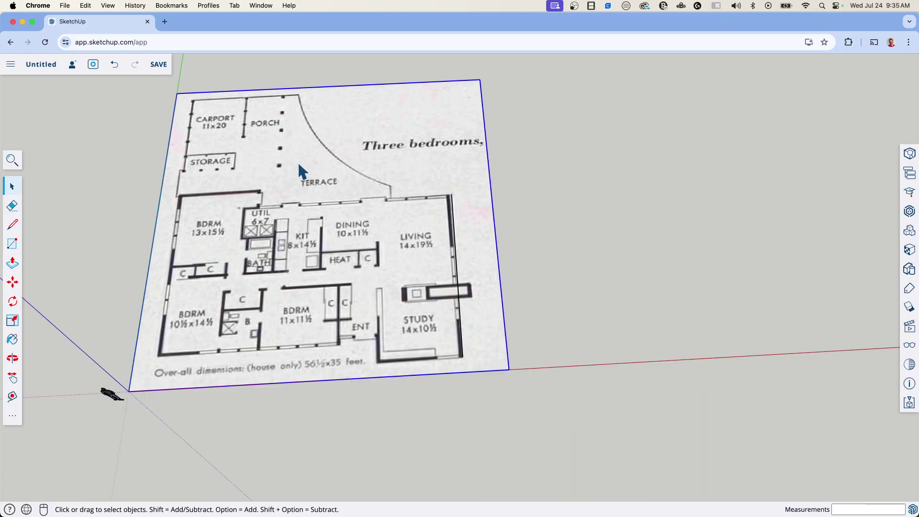
click(13, 302)
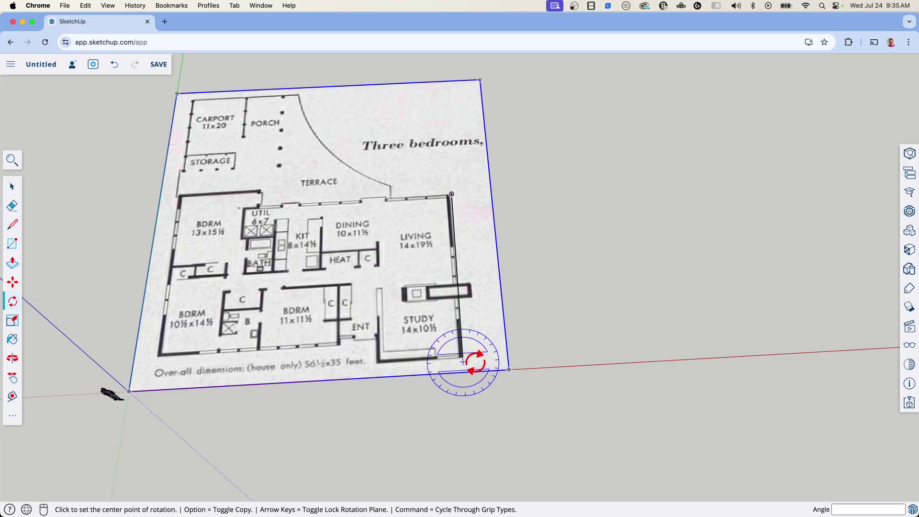
scroll(445, 363, up, 10)
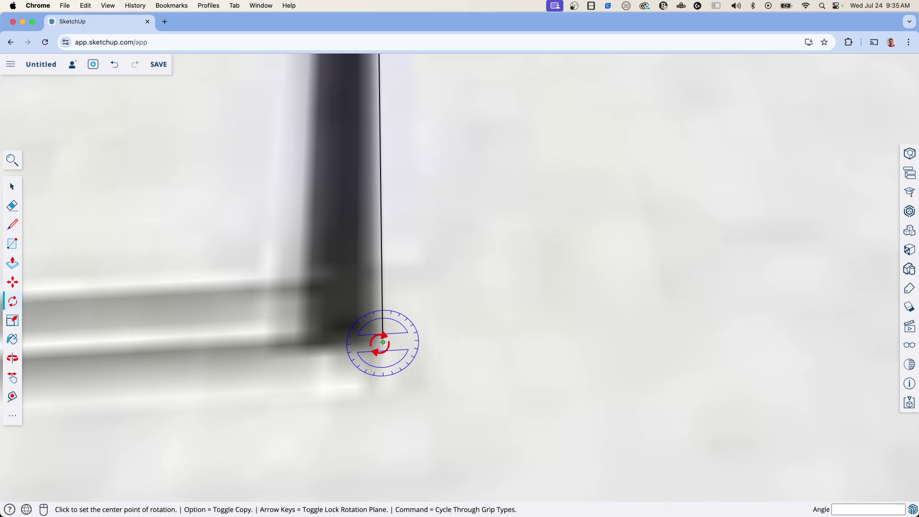
click(383, 342)
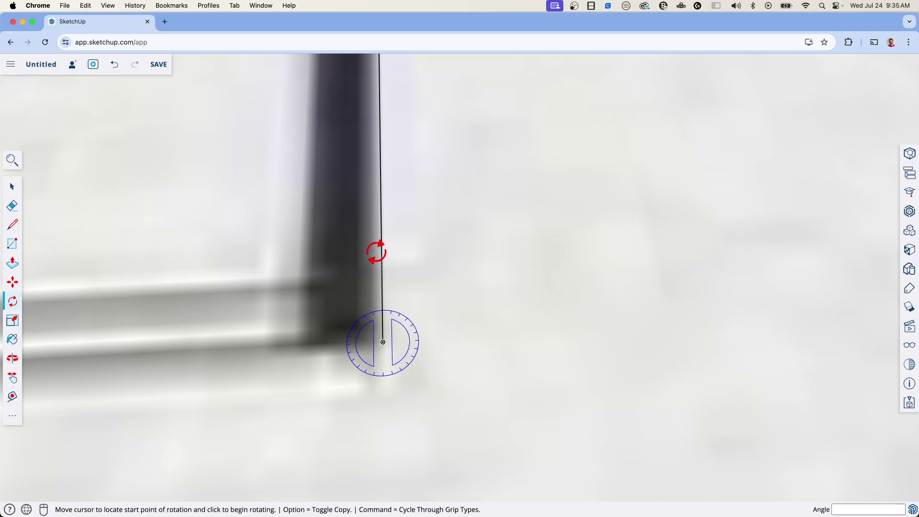
scroll(375, 435, down, 10)
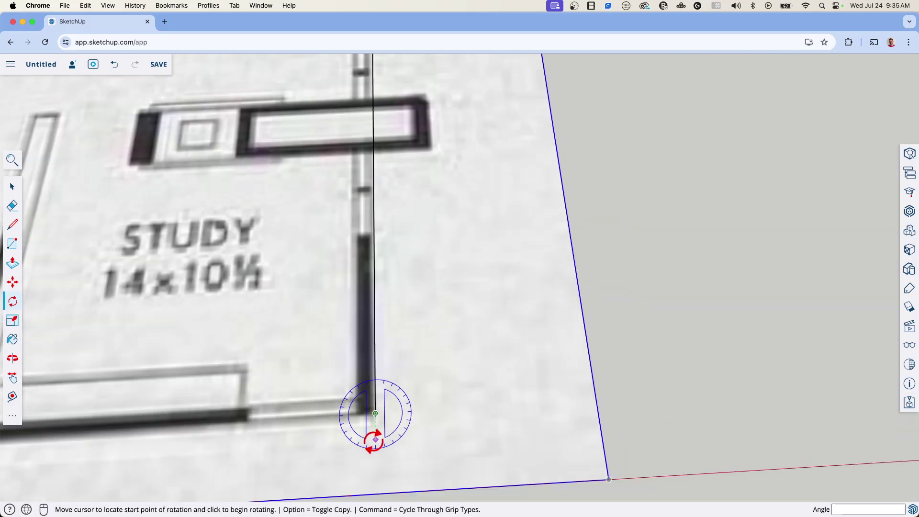
scroll(382, 189, up, 10)
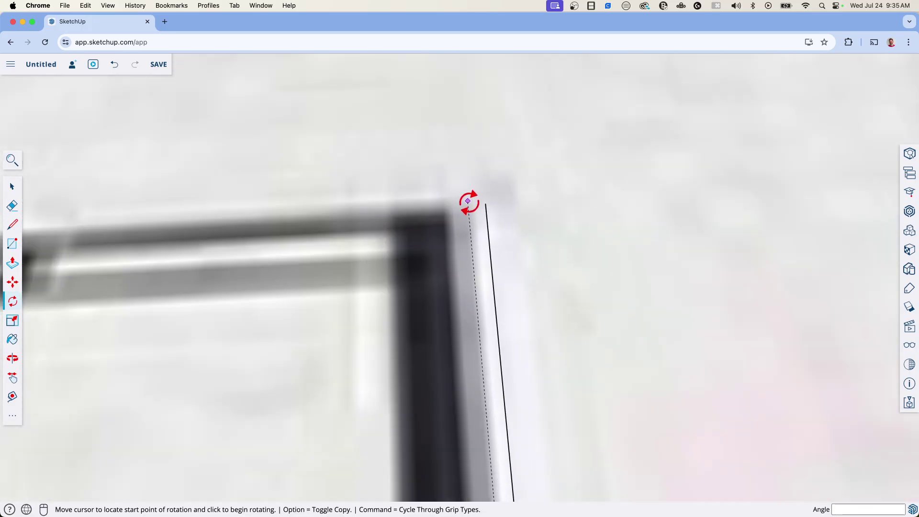
click(469, 208)
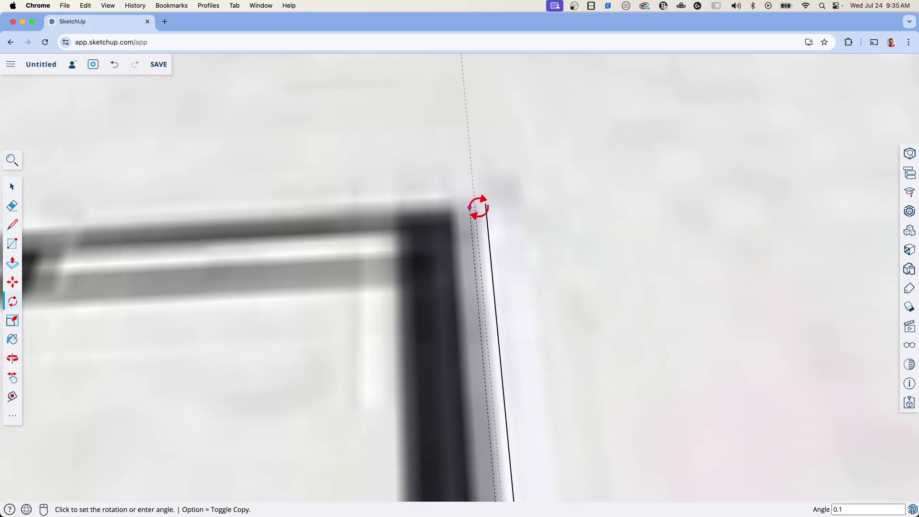
click(485, 206)
scroll(412, 153, down, 8)
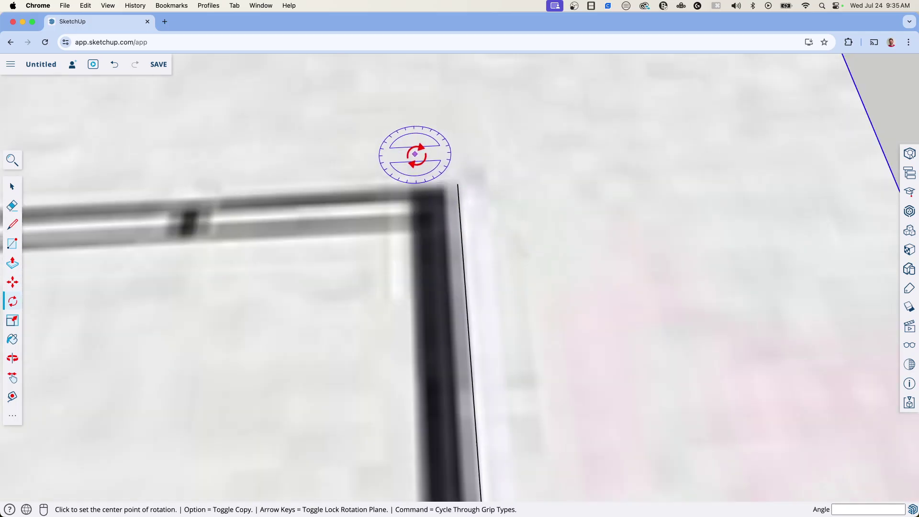
Step: Check the rotated wall against the reference line and erase that line
scroll(410, 137, down, 5)
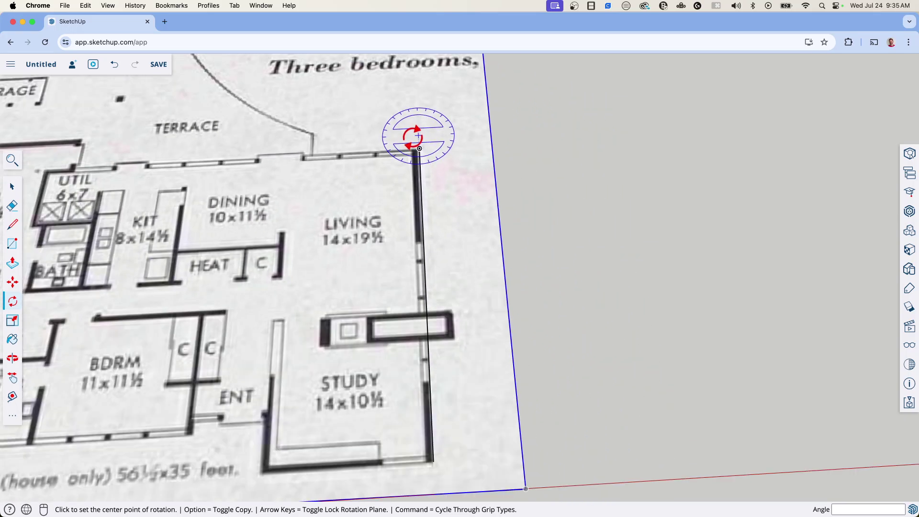
scroll(435, 459, up, 6)
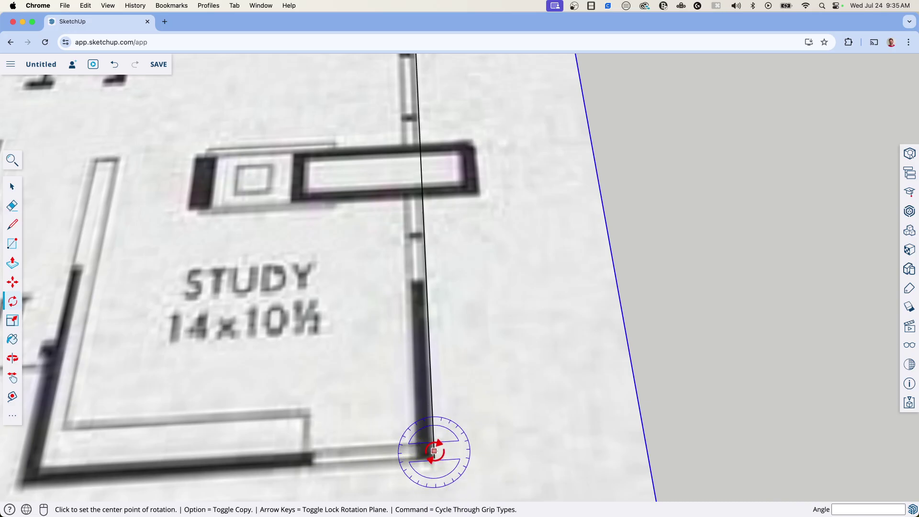
scroll(430, 421, up, 3)
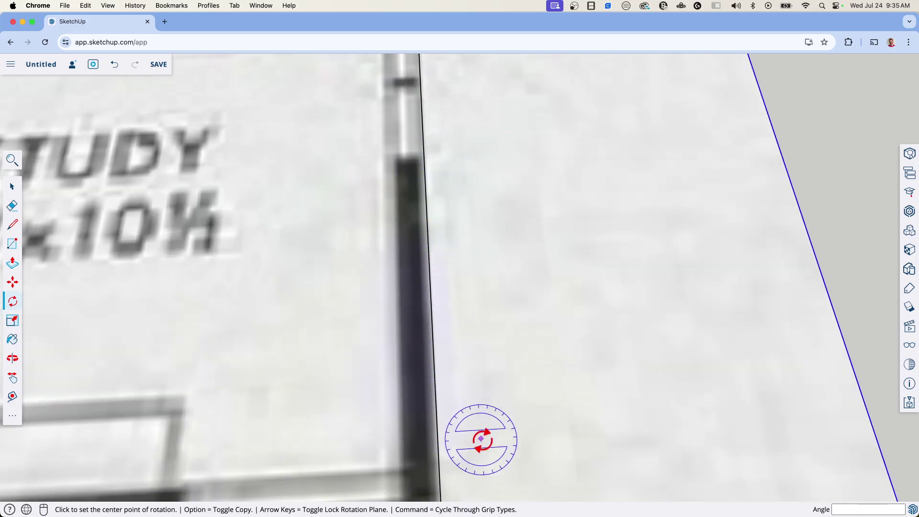
scroll(466, 415, down, 4)
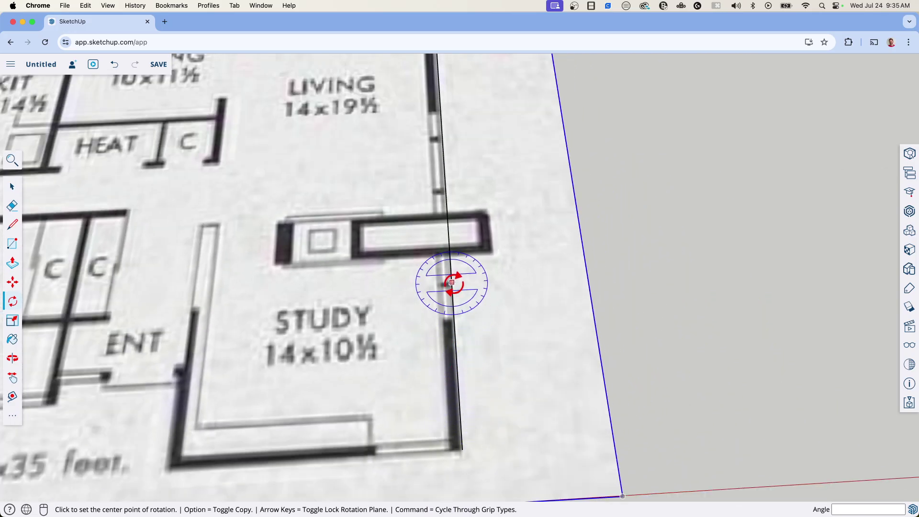
key(e)
scroll(460, 457, up, 1)
scroll(461, 456, down, 2)
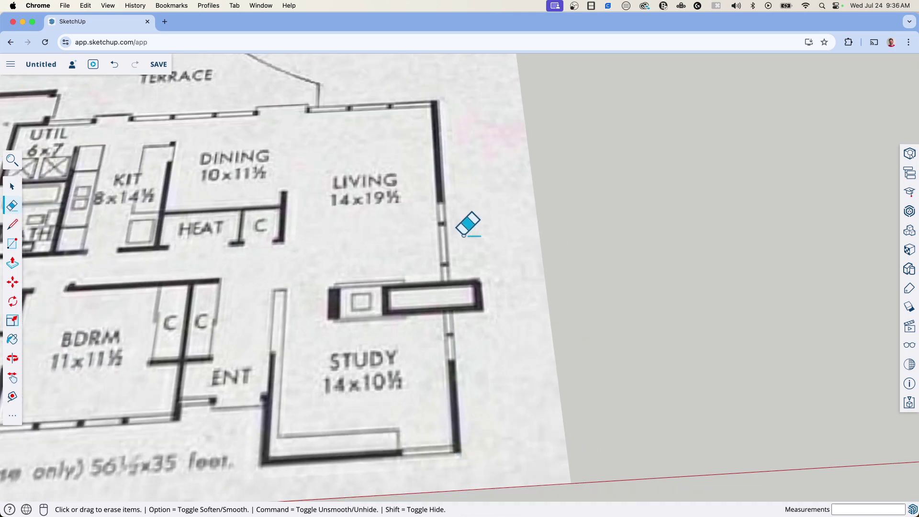
Step: Draw a line about 22' 5" long along the living room's outer wall, from the fireplace to the outer corner
click(13, 224)
scroll(462, 250, up, 6)
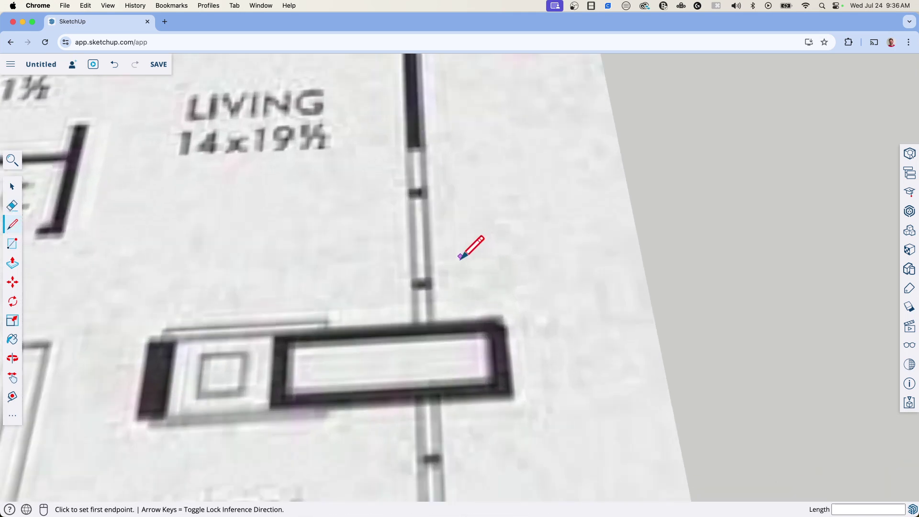
click(401, 430)
scroll(427, 443, down, 5)
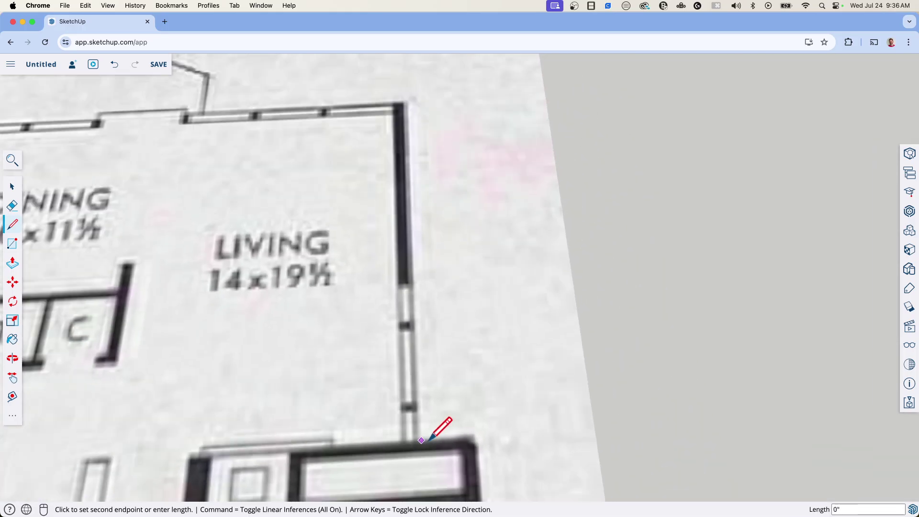
click(409, 102)
key(Escape)
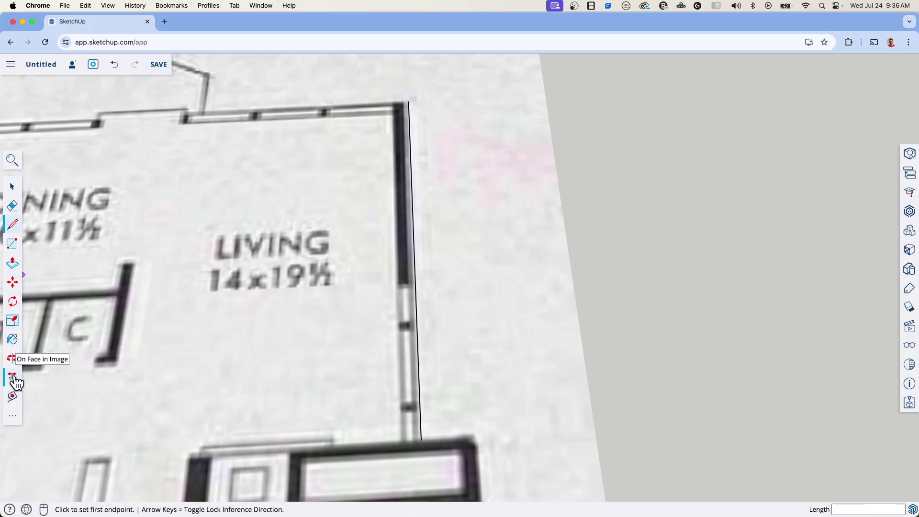
Step: Measure the living room wall line with the Tape Measure, guides off, and resize the whole model so it is 20' long
click(13, 397)
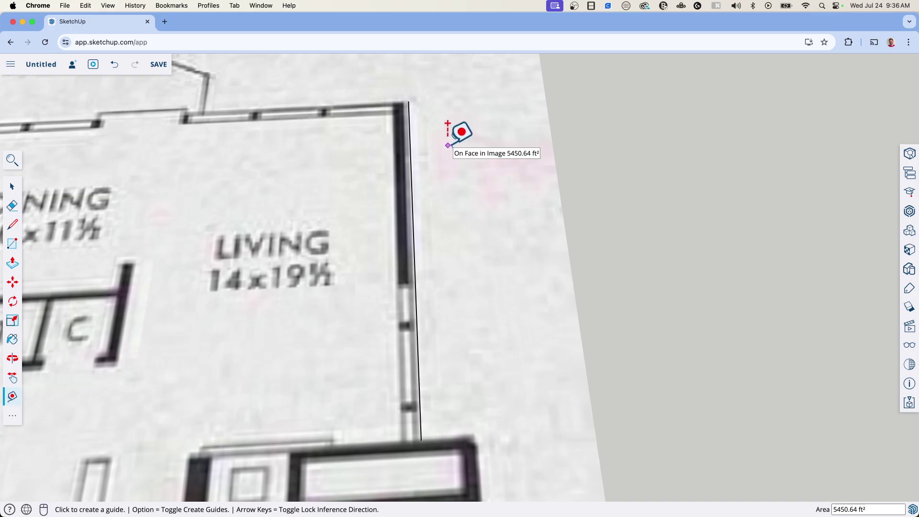
key(alt)
click(408, 100)
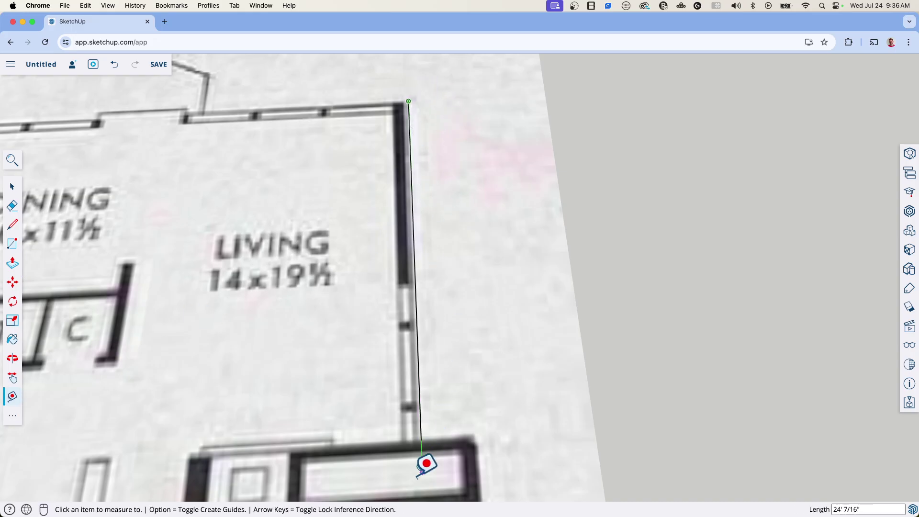
click(421, 440)
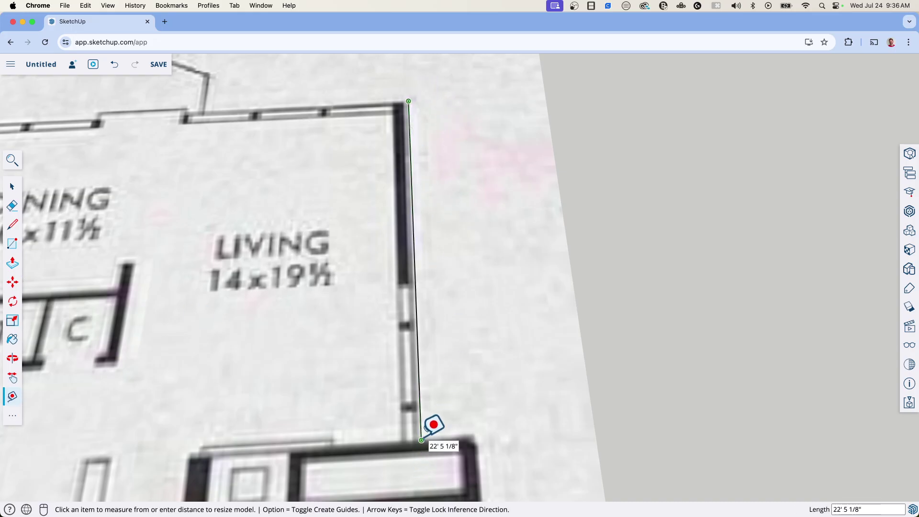
text(20)
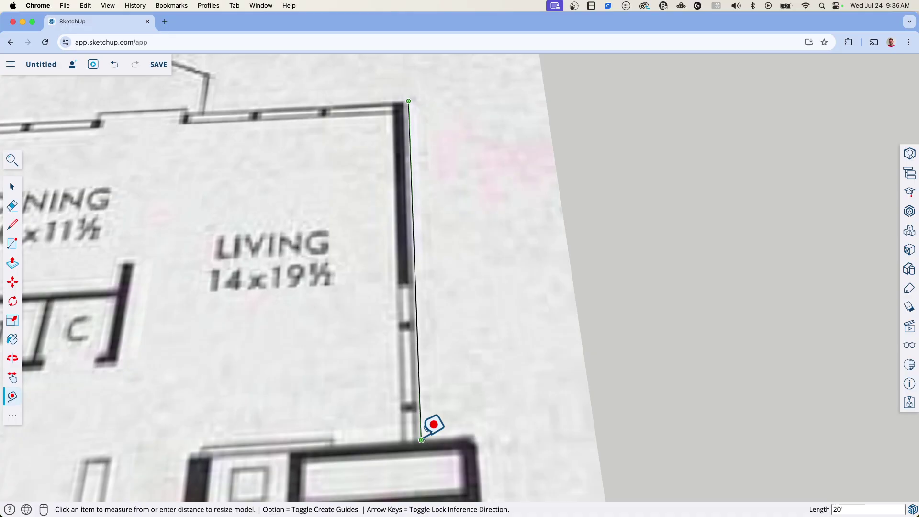
key(Return)
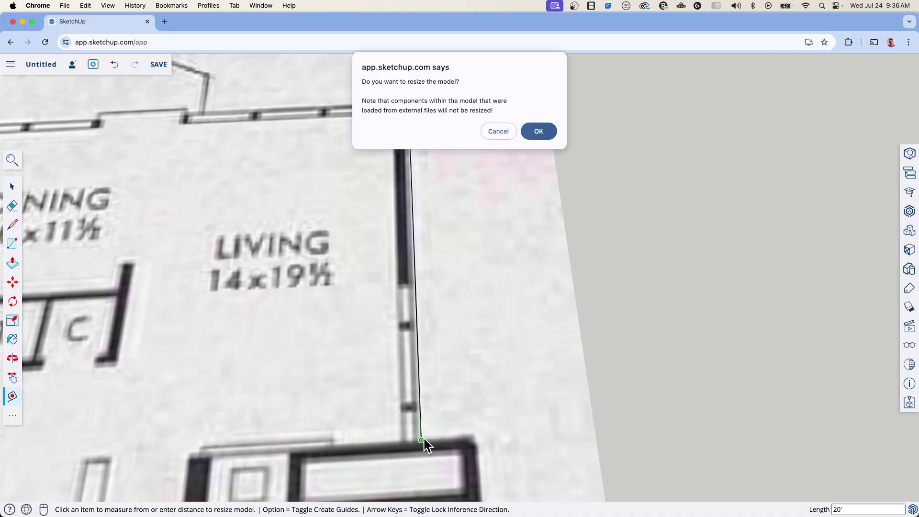
click(548, 130)
scroll(564, 128, down, 5)
scroll(570, 129, down, 3)
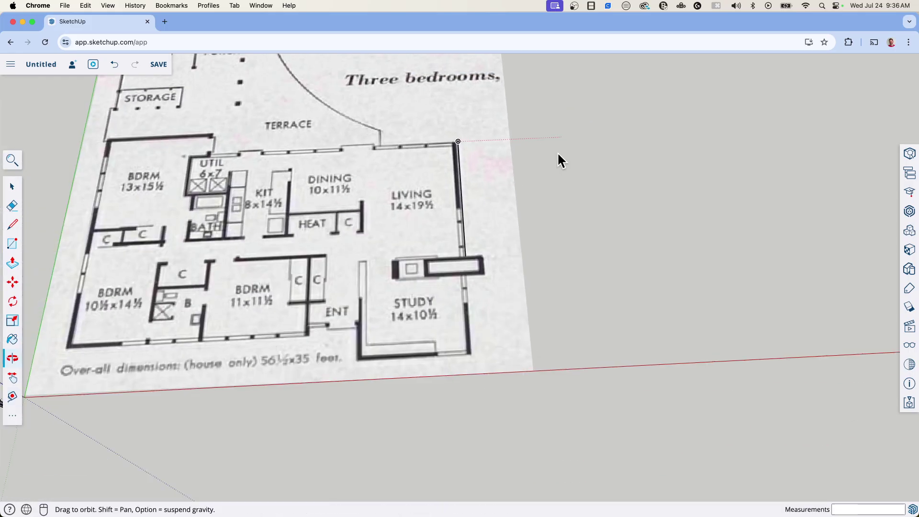
scroll(534, 195, up, 1)
scroll(668, 167, down, 1)
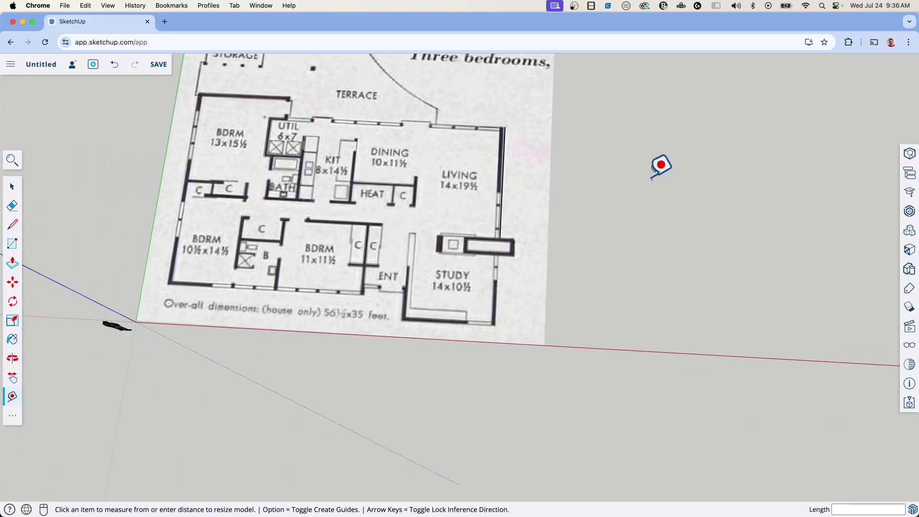
Step: Start a new line at the fireplace end of the living room wall line
middle_drag(427, 298, 354, 139)
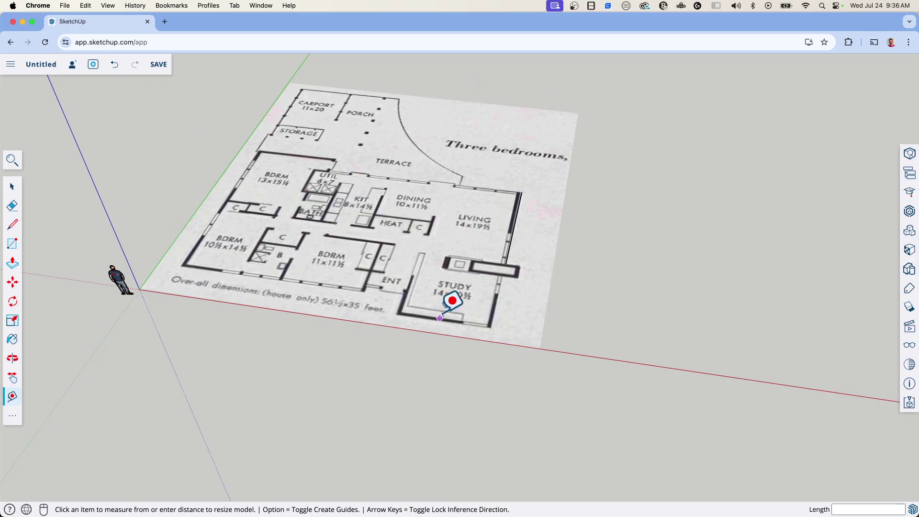
scroll(438, 320, up, 3)
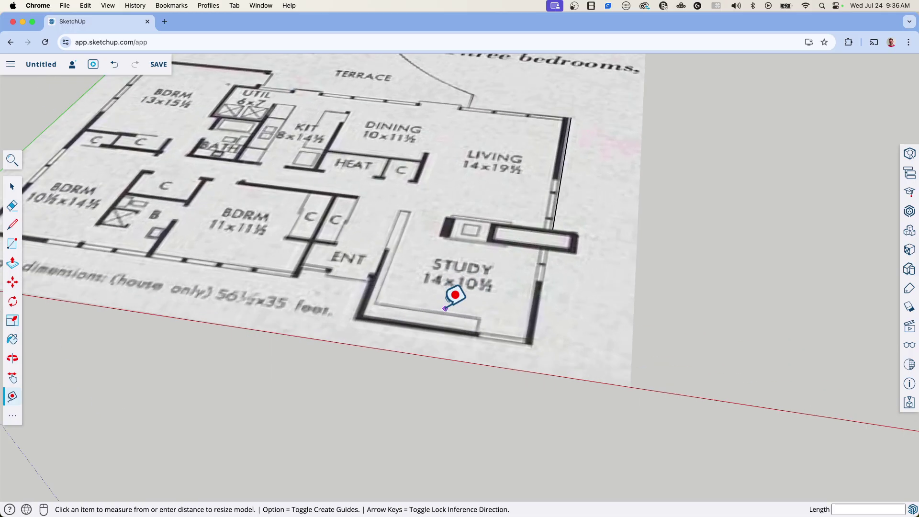
click(12, 225)
scroll(564, 233, up, 5)
key(o)
middle_drag(381, 200, 410, 301)
scroll(480, 277, down, 3)
click(454, 282)
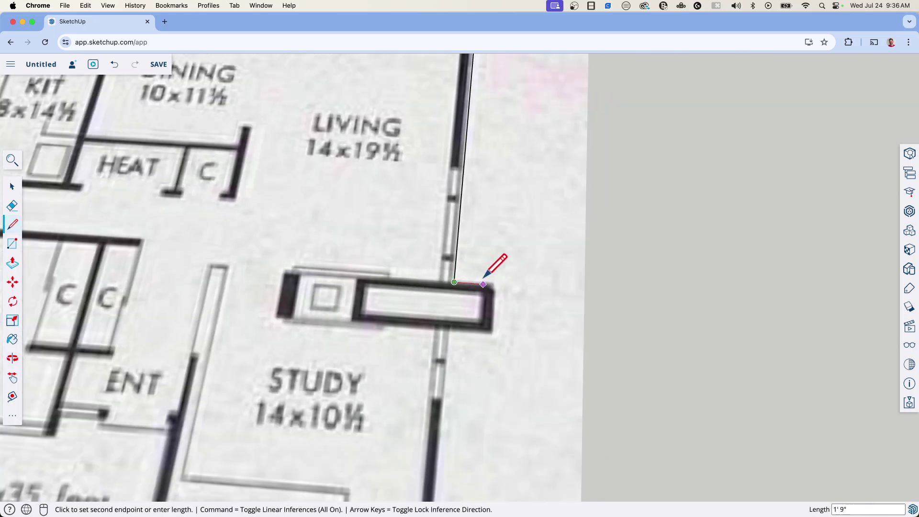
Step: Examine the overall house dimensions printed below the plan and the outer walls they refer to
scroll(479, 268, up, 3)
scroll(810, 303, down, 5)
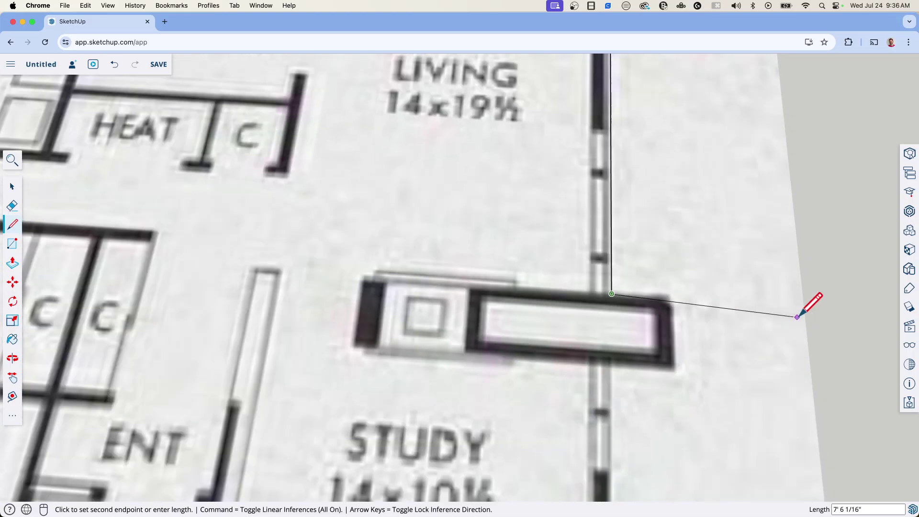
scroll(307, 201, down, 2)
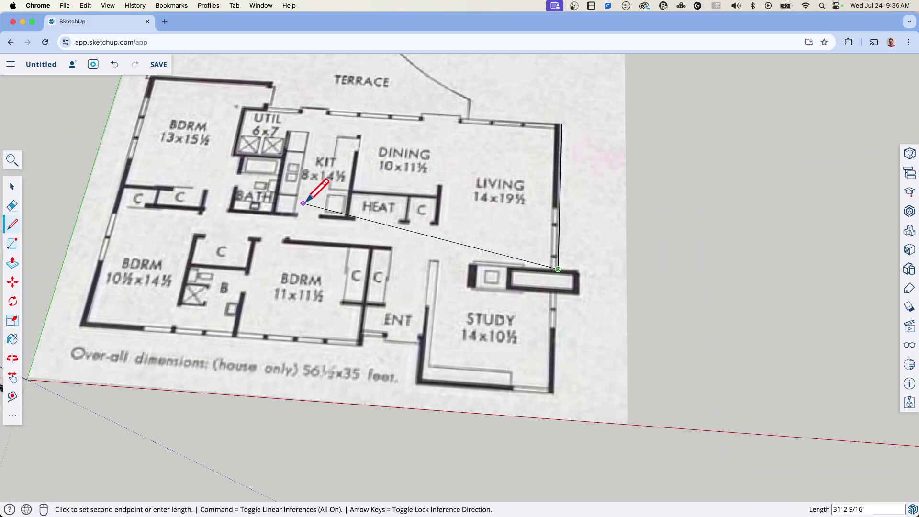
scroll(312, 416, up, 6)
scroll(382, 370, down, 2)
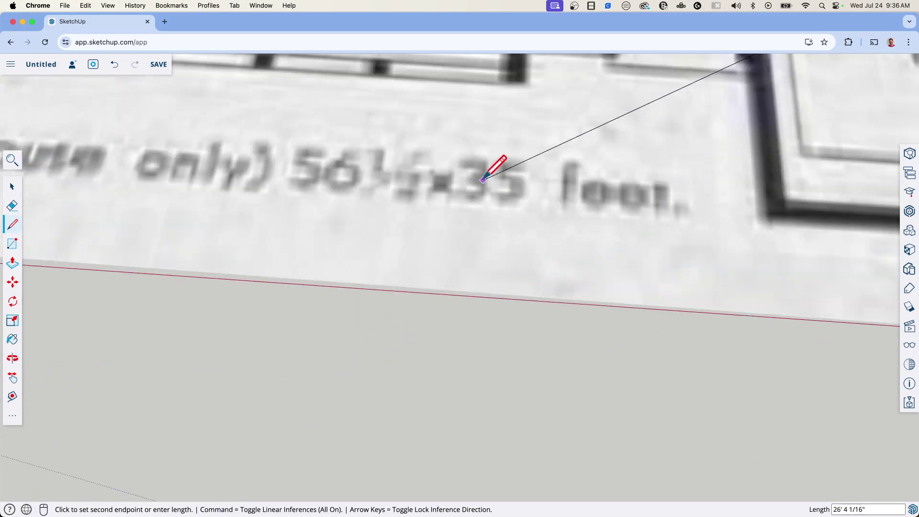
scroll(133, 251, down, 5)
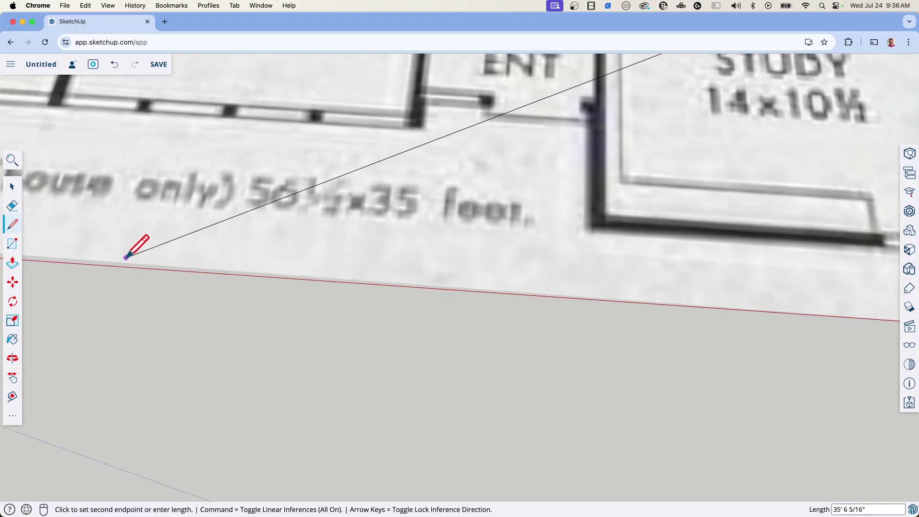
scroll(191, 380, down, 2)
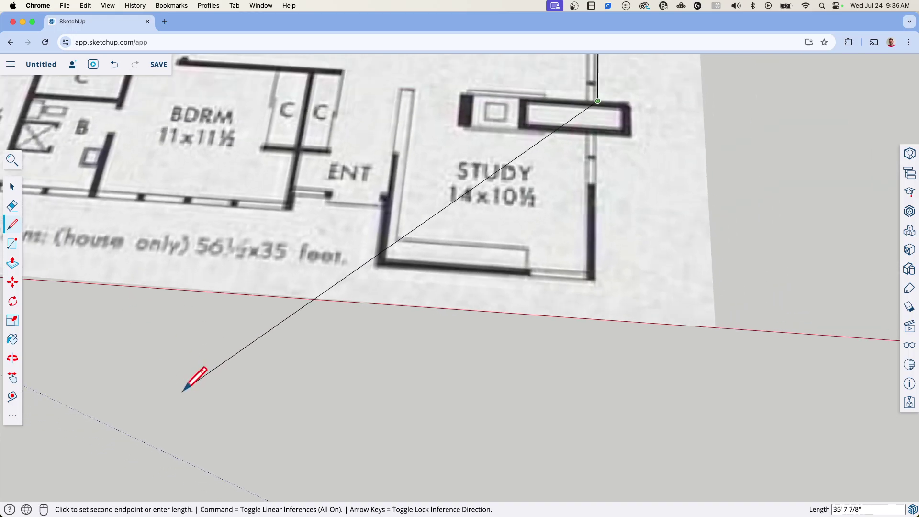
Step: Trace the fireplace projection outside the study wall, going out 2'6", along its outer end and back to the wall line
scroll(676, 77, up, 6)
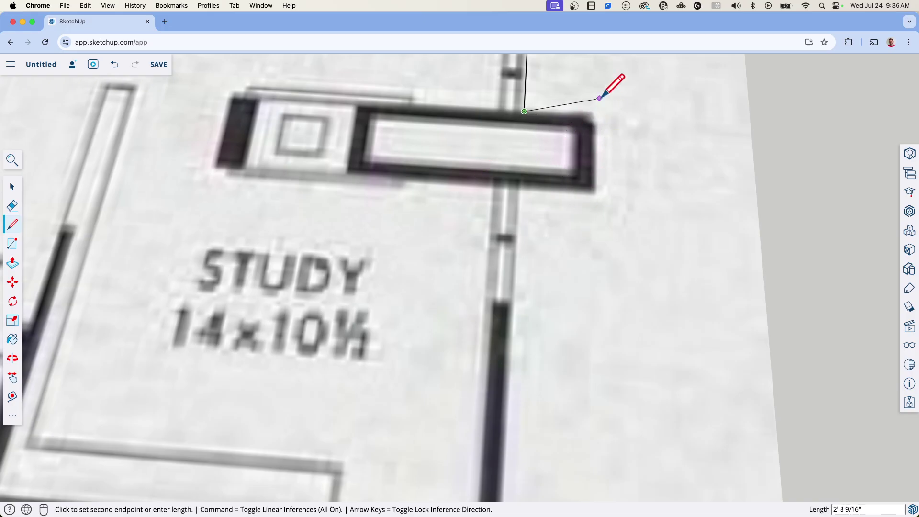
click(524, 111)
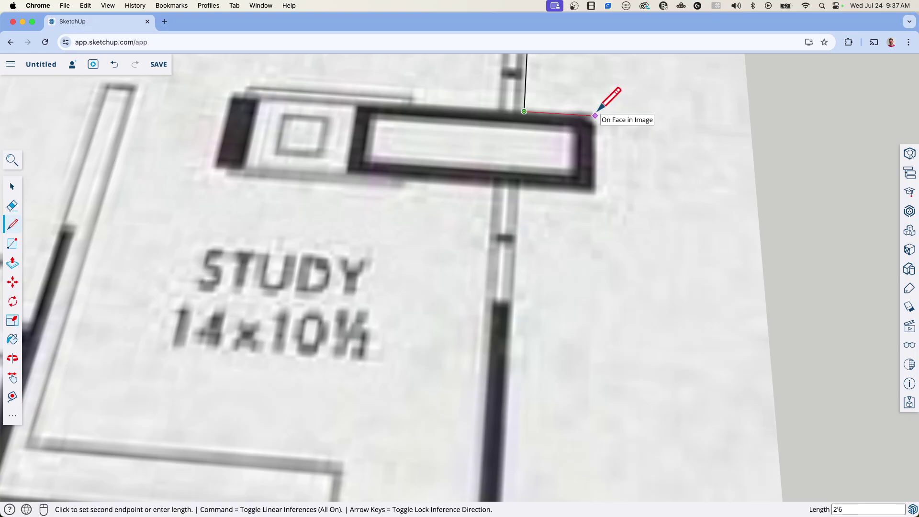
key(Return)
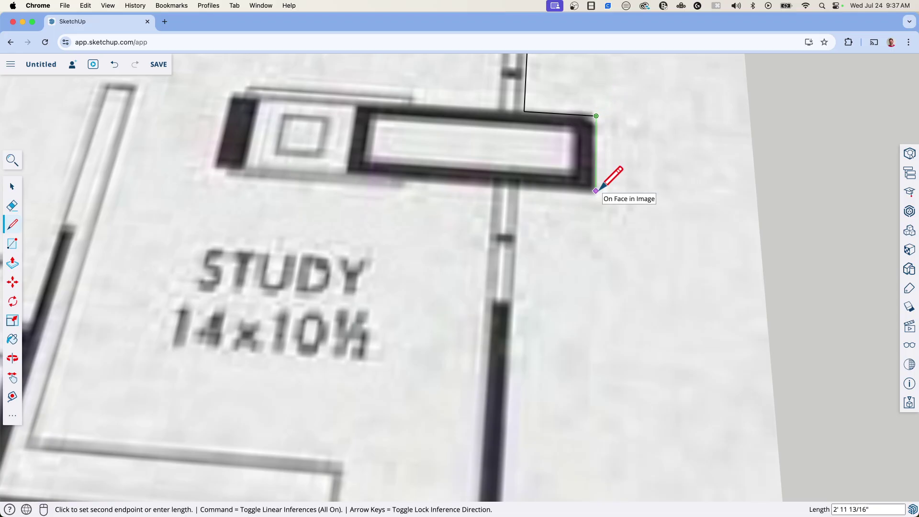
key(Return)
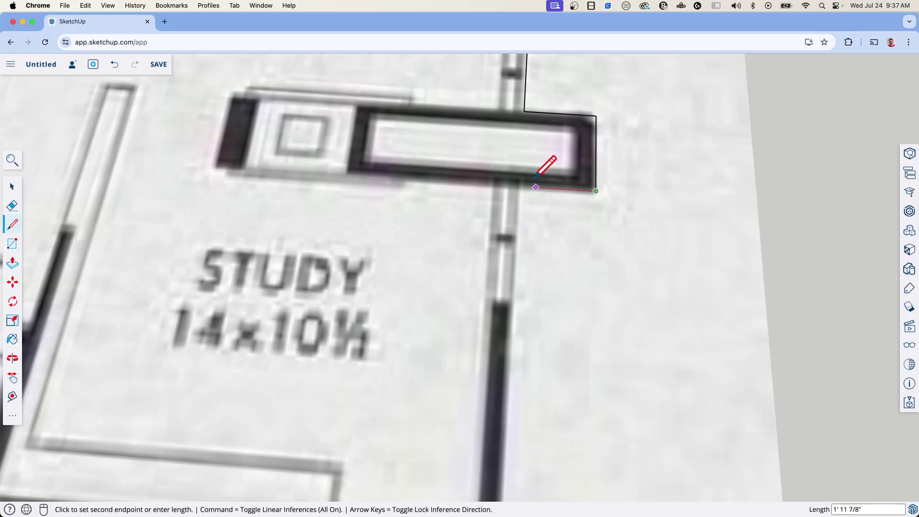
click(521, 185)
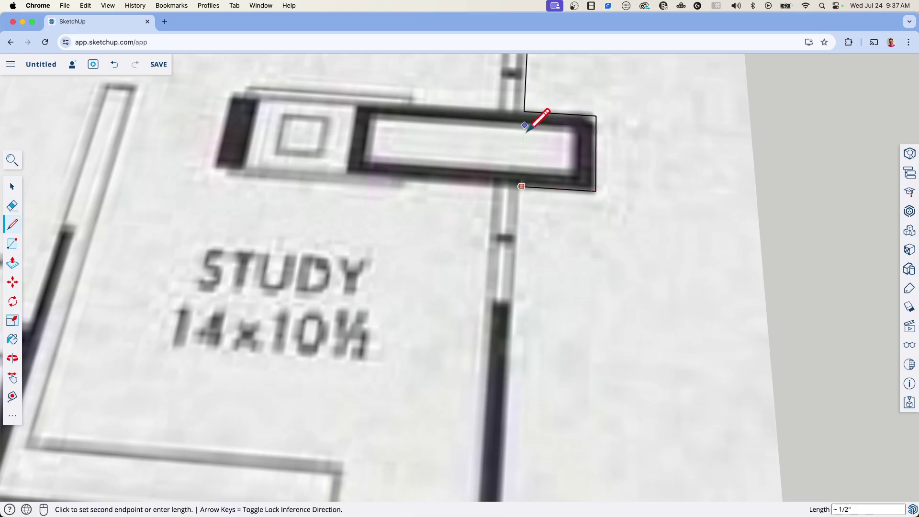
Step: Trace the study's outer side wall from the fireplace to the front corner and its front wall about 15' long
scroll(670, 115, down, 3)
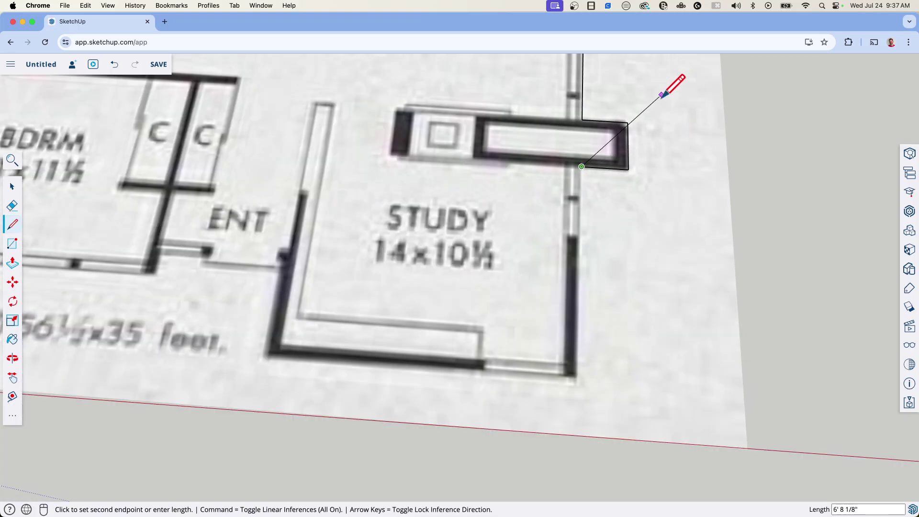
click(578, 378)
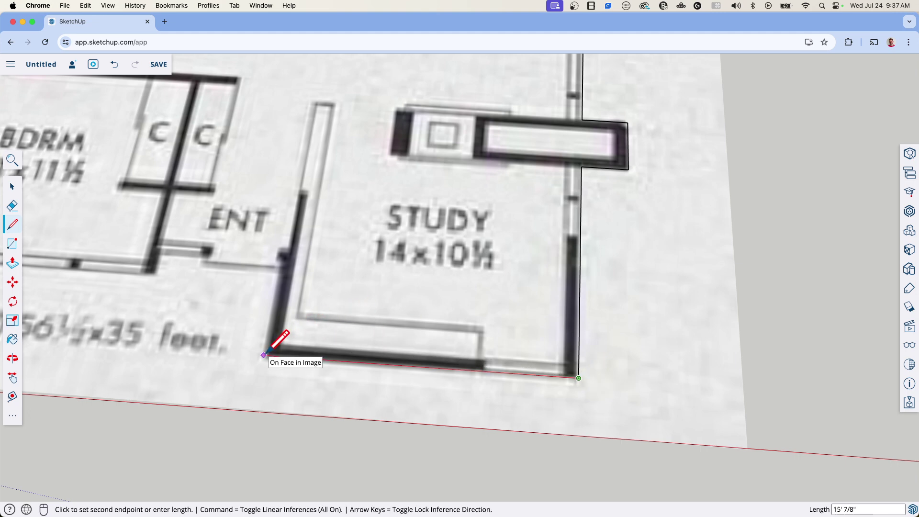
click(264, 355)
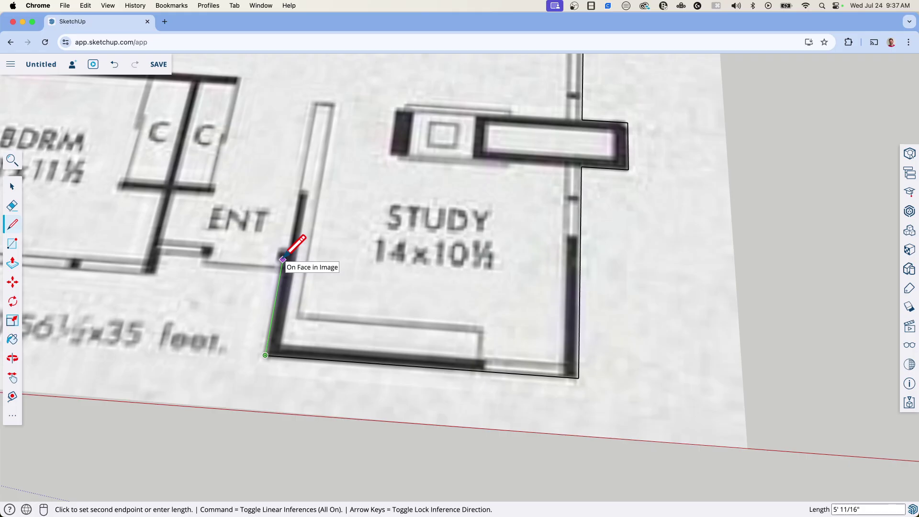
Step: Undo the 6' line on the study's entrance-side wall and redraw it about 5' long, ending at the entry line
click(283, 259)
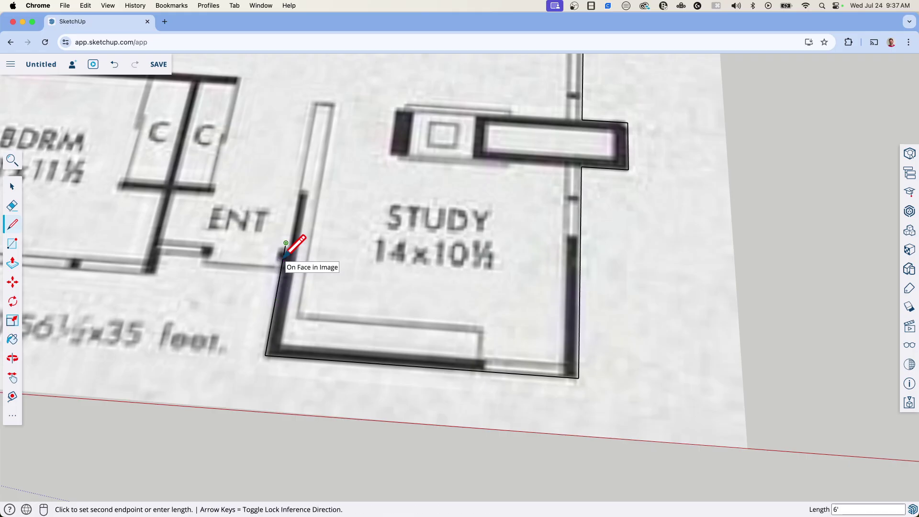
key(super+z)
click(265, 355)
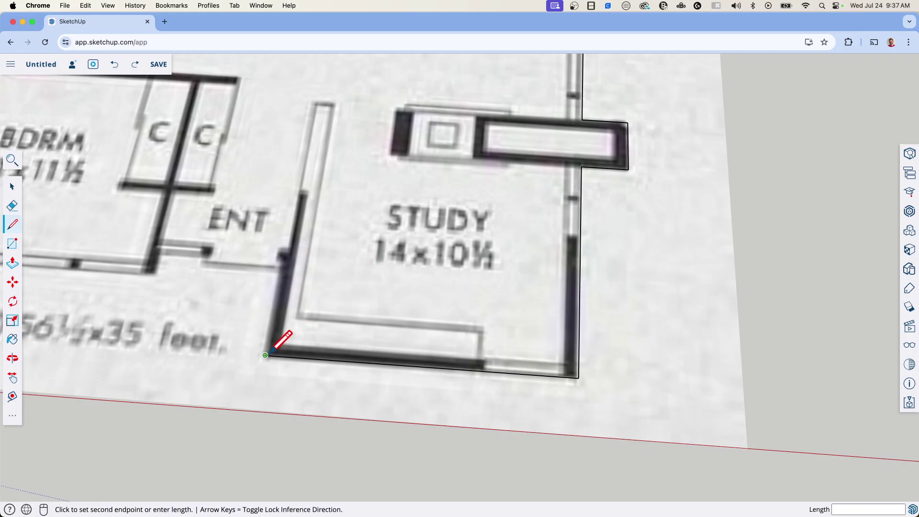
click(282, 261)
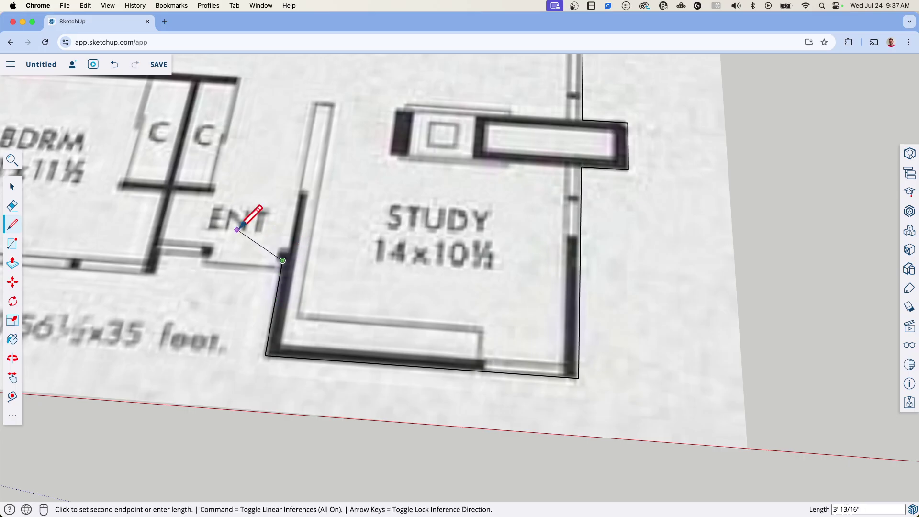
Step: Continue the outline across the entry, down a 12" jog and 31' along the bedrooms' front wall to the house corner
click(160, 252)
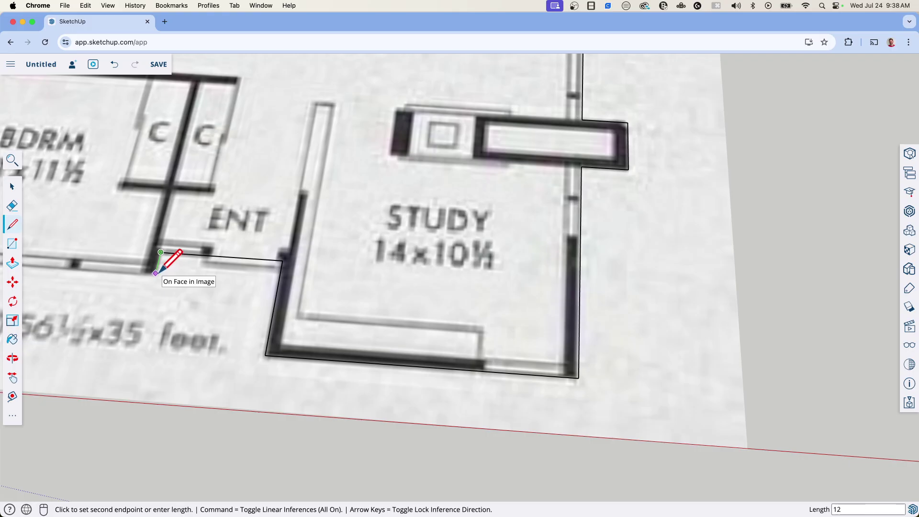
scroll(701, 395, down, 5)
scroll(365, 323, up, 6)
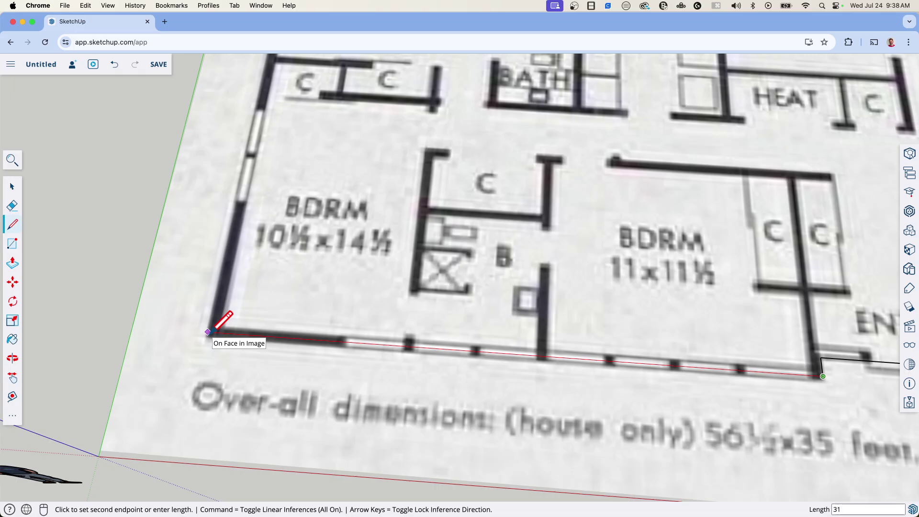
click(214, 328)
Step: Draw the 34' bedroom end wall and continue along the back wall of the 13x15½ bedroom to its terrace corner
scroll(242, 378, down, 6)
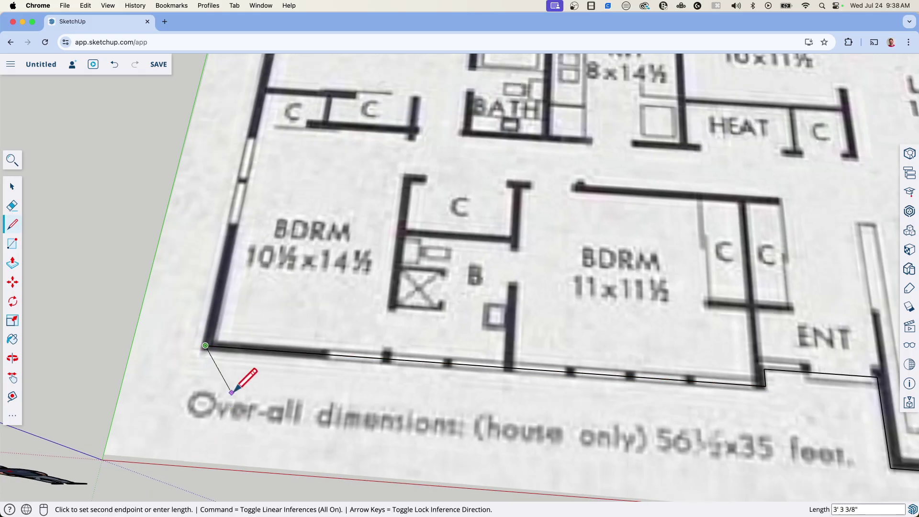
scroll(240, 244, up, 5)
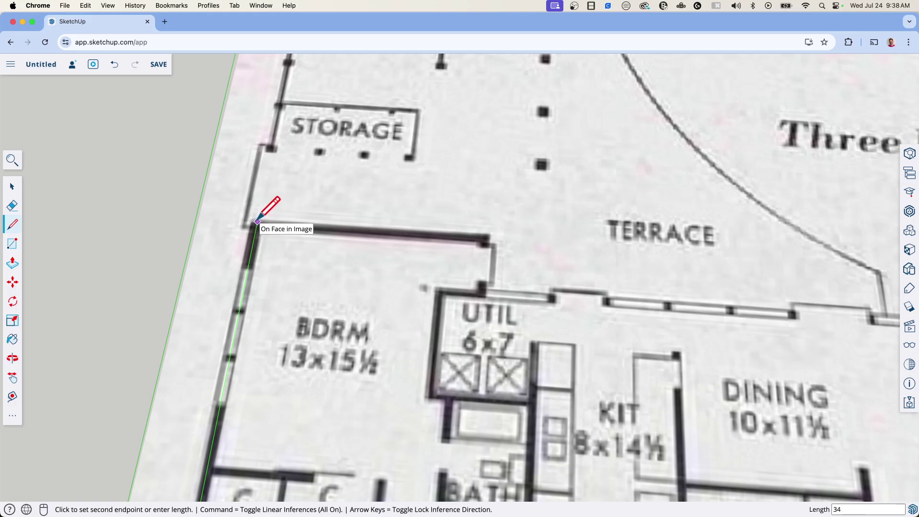
click(257, 222)
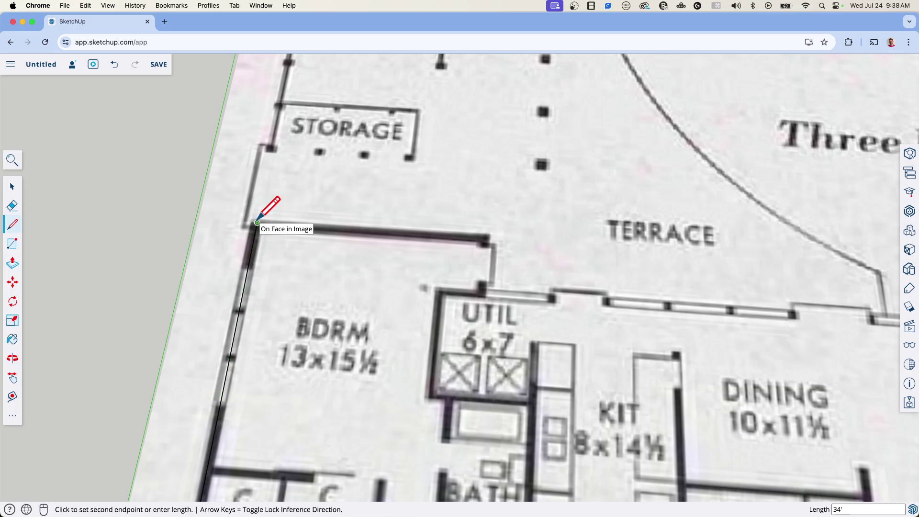
click(487, 238)
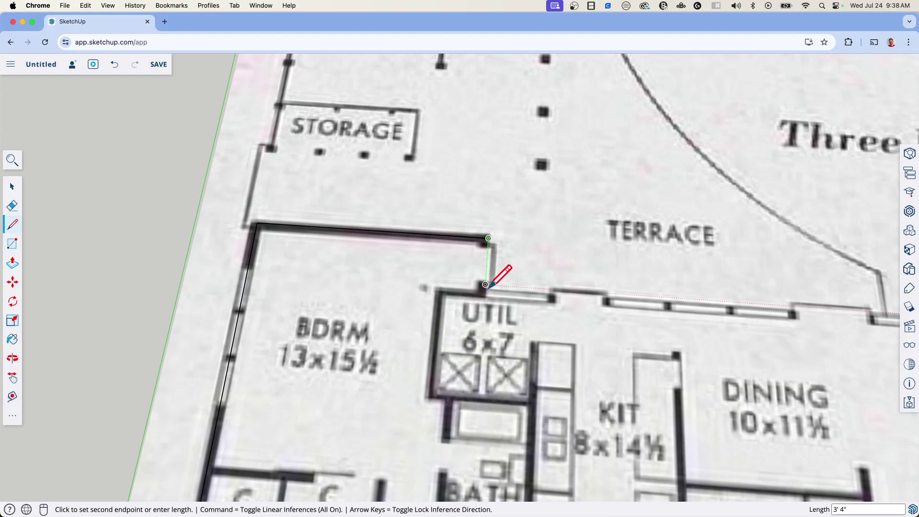
Step: Draw the short return to the utility room corner and close the outline along the terrace wall to the living room
scroll(485, 290, up, 3)
scroll(484, 286, down, 4)
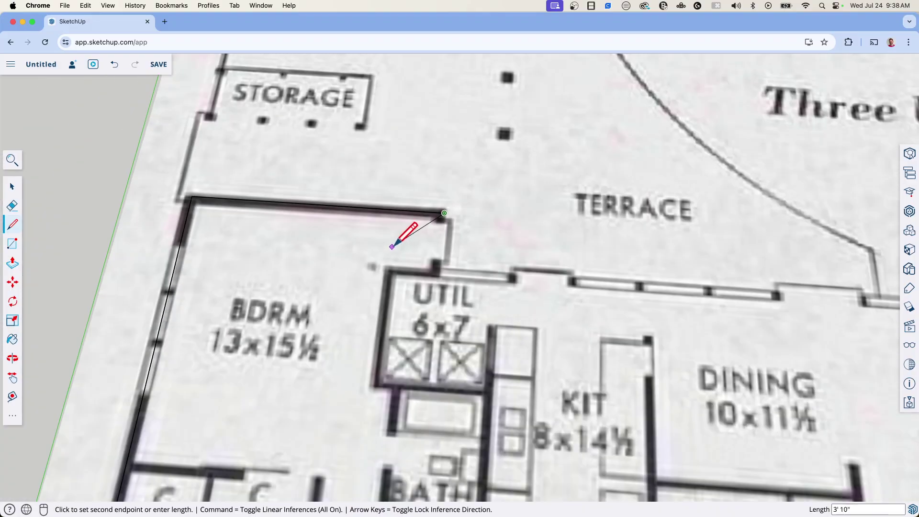
click(439, 263)
scroll(186, 202, down, 4)
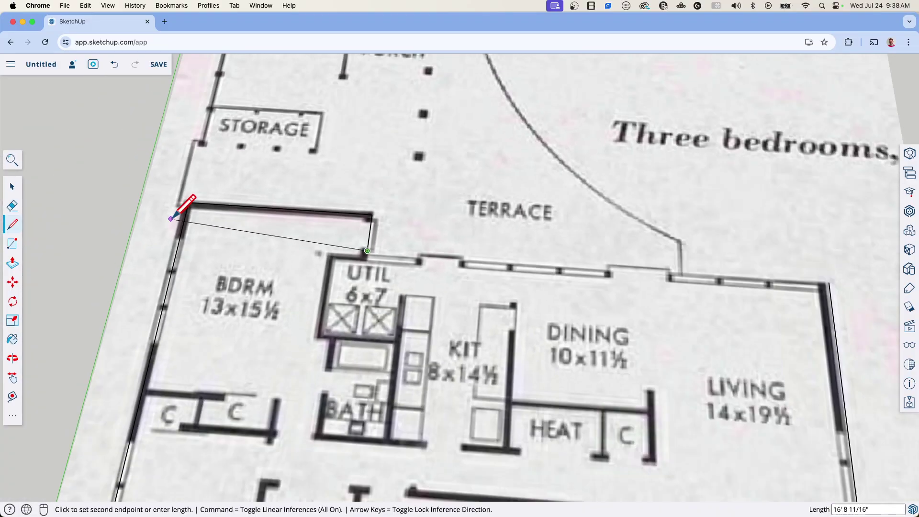
click(686, 268)
Step: Offset the house outline 6" inward for the exterior wall thickness and delete the inner face to reveal the plan
middle_drag(718, 318, 513, 240)
scroll(512, 241, down, 4)
mouse_move(445, 358)
middle_down()
mouse_move(541, 266)
mouse_move(557, 322)
mouse_move(441, 322)
middle_up()
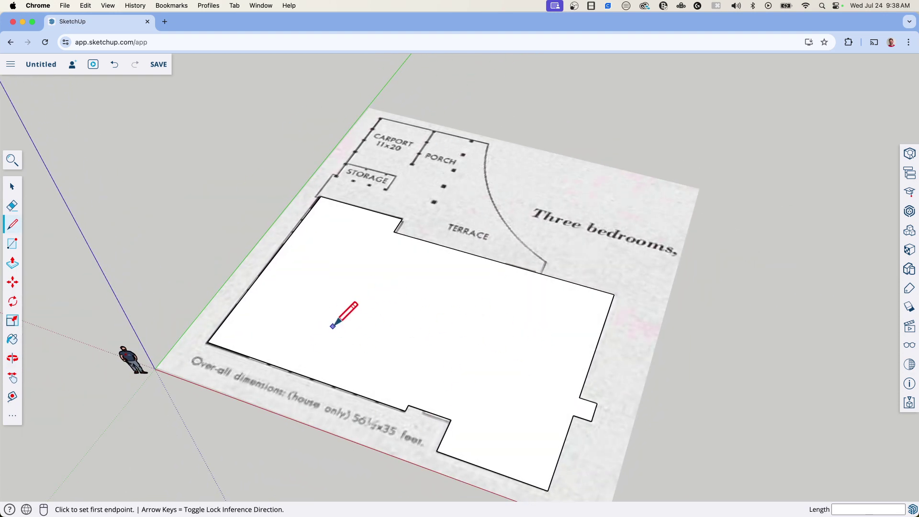
key(f)
click(281, 266)
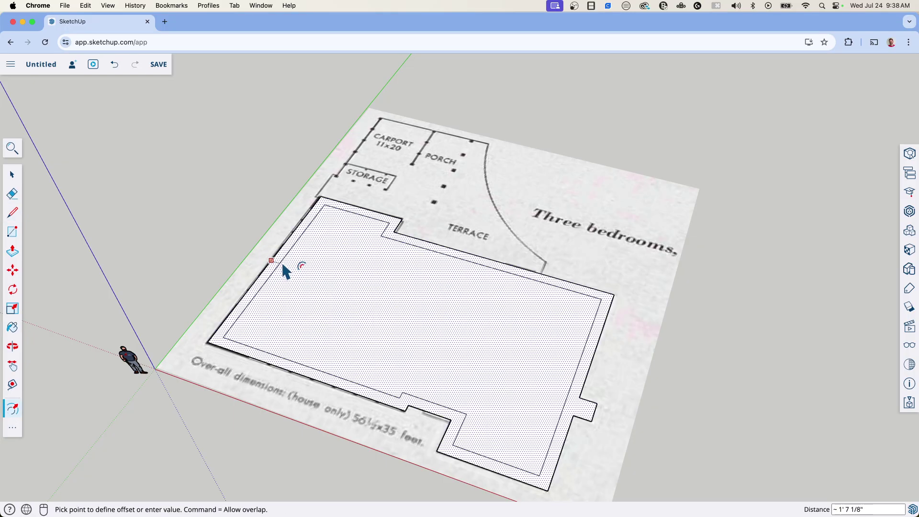
click(281, 264)
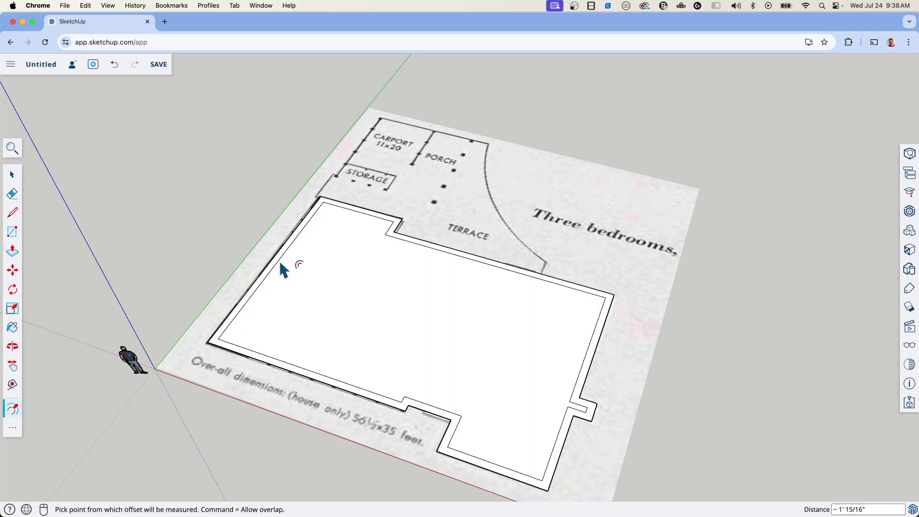
text(3)
key(Return)
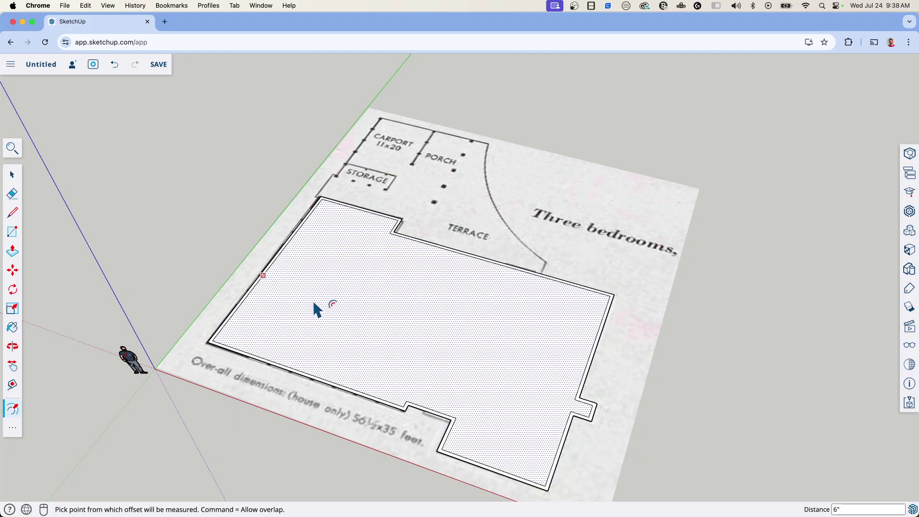
key(space)
key(Delete)
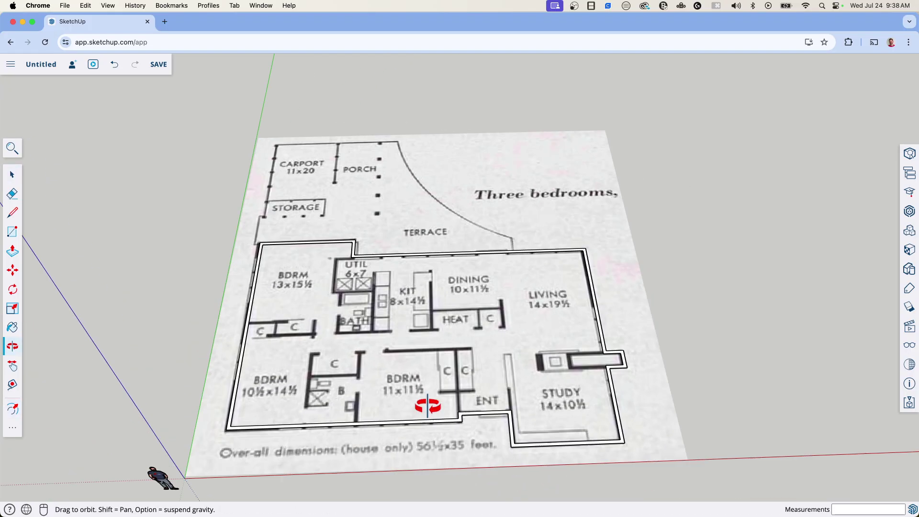
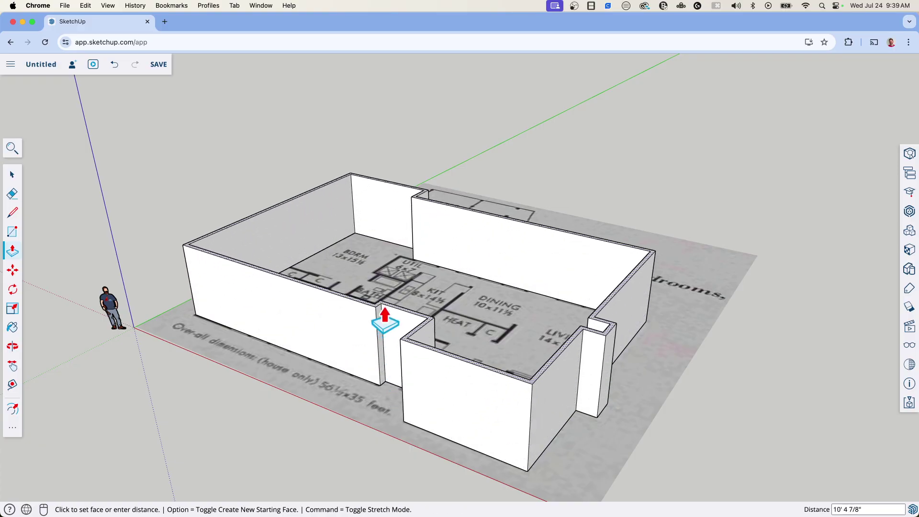
Step: Try extruding the exterior wall outline upward about 12' 5" with Push/Pull, and undo it
click(382, 304)
middle_drag(318, 389, 516, 345)
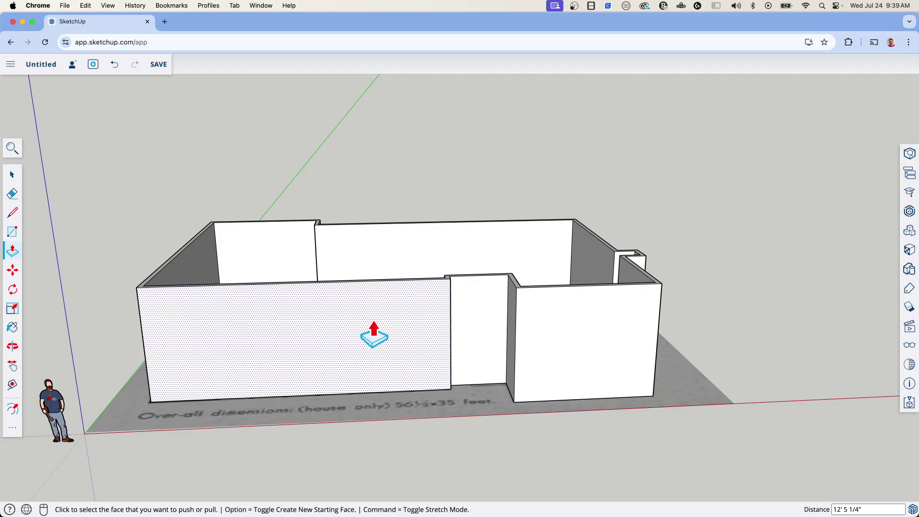
key(super+z)
Step: Measure 6" along the inner wall edge from the bedroom's entry-side jog corner and draw a line across the wall there
scroll(671, 339, down, 3)
scroll(580, 410, up, 5)
scroll(395, 404, up, 3)
middle_drag(396, 405, 380, 410)
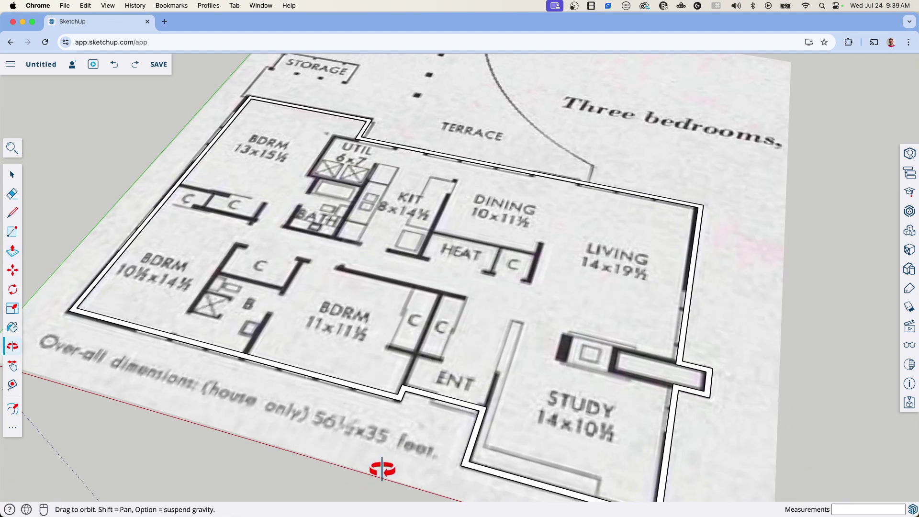
scroll(322, 431, up, 5)
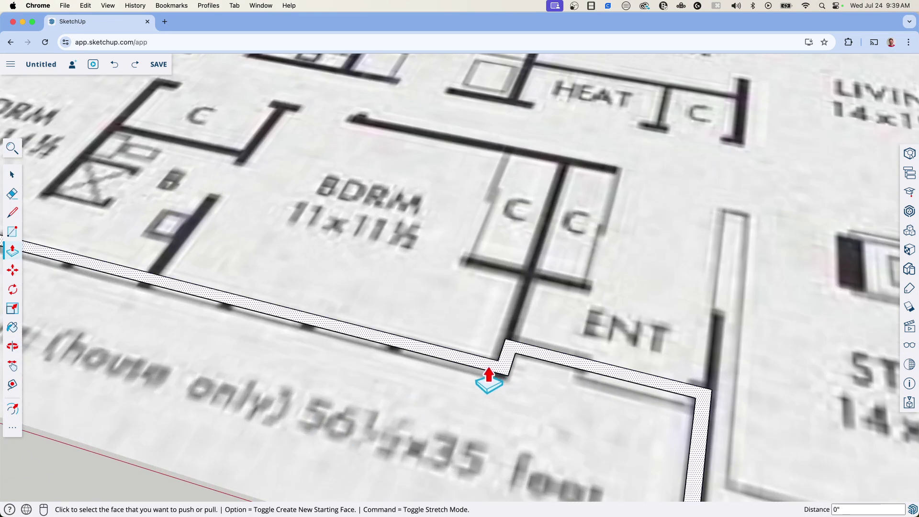
scroll(494, 389, down, 3)
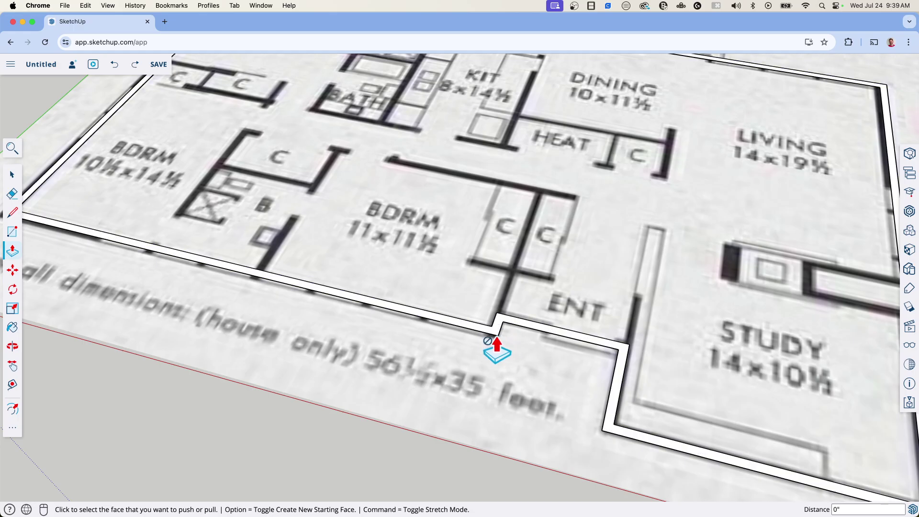
key(l)
scroll(493, 325, up, 3)
click(489, 320)
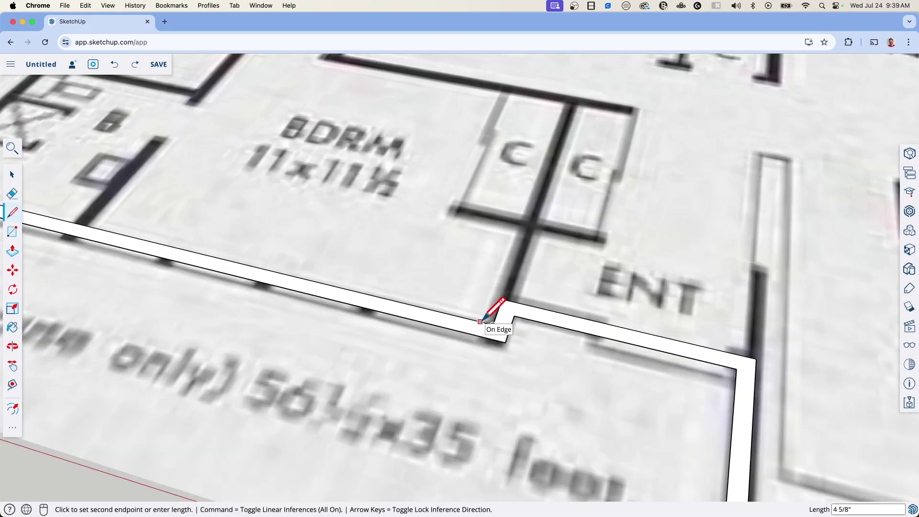
click(481, 320)
click(485, 322)
text(6)
key(Return)
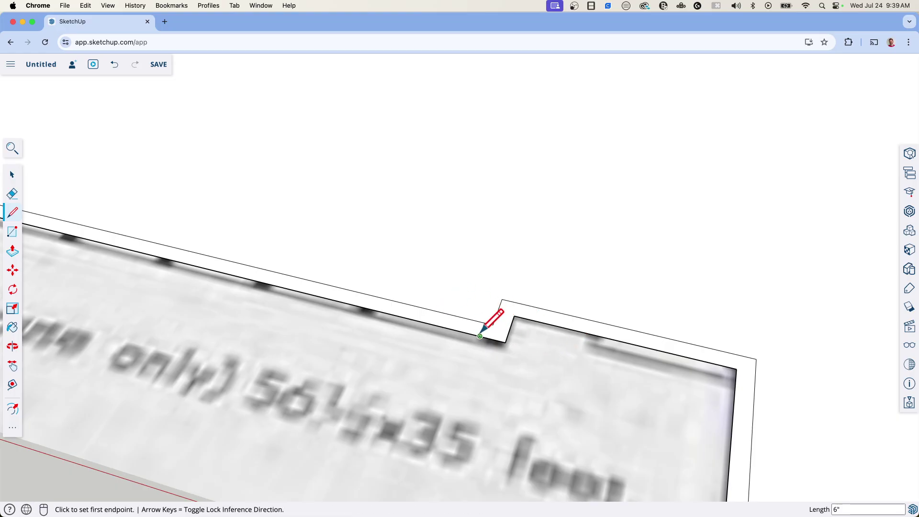
Step: Draw a 36" line along the outer wall edge for the first bedroom window and close its end with a line across the wall
click(480, 335)
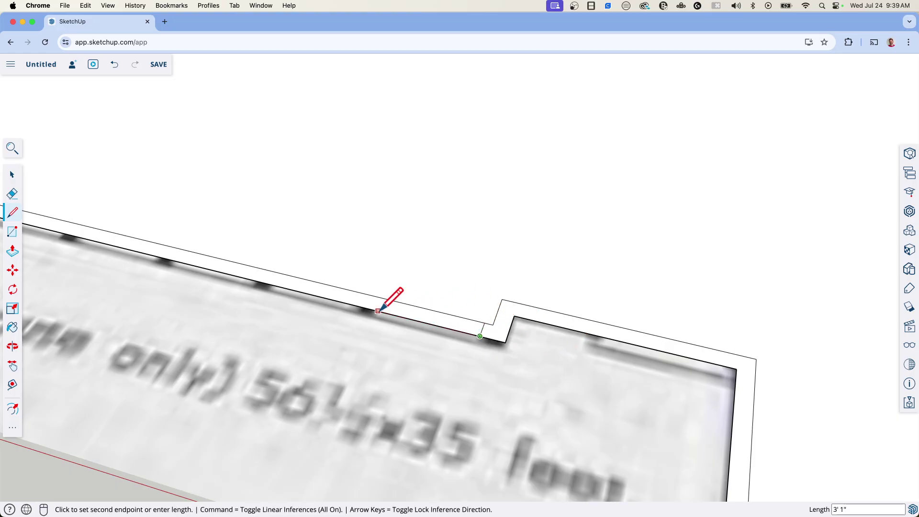
text(3)
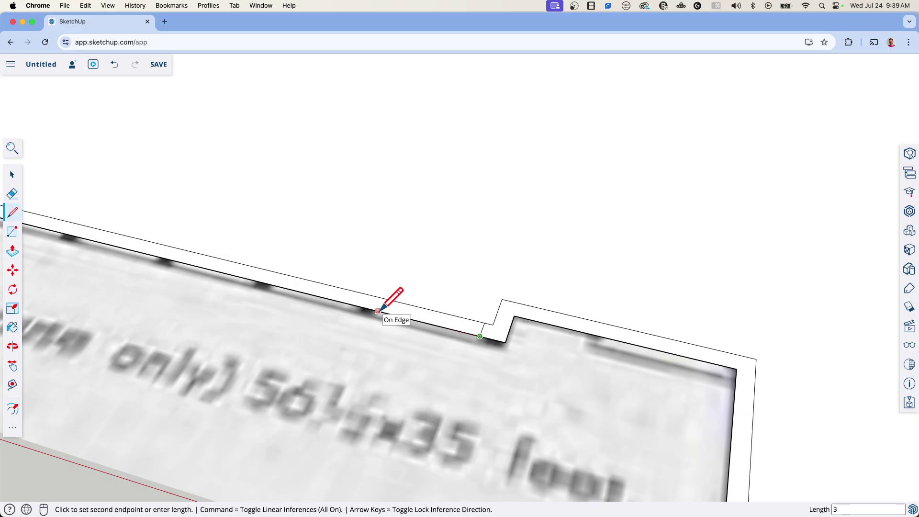
text(6)
key(Return)
click(381, 312)
click(387, 298)
Step: Finish the line across the wall at the first bedroom window's end, and mark a 6" post beside it with another crossing line
click(387, 299)
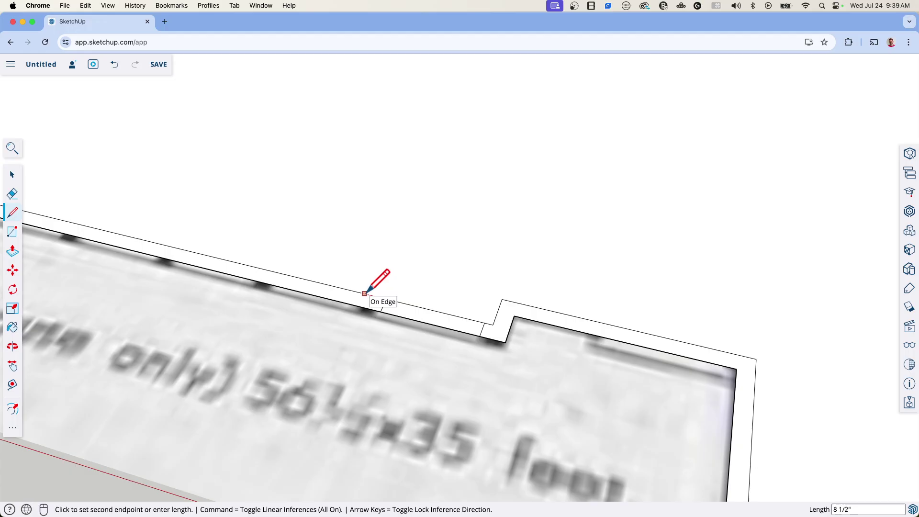
key(Escape)
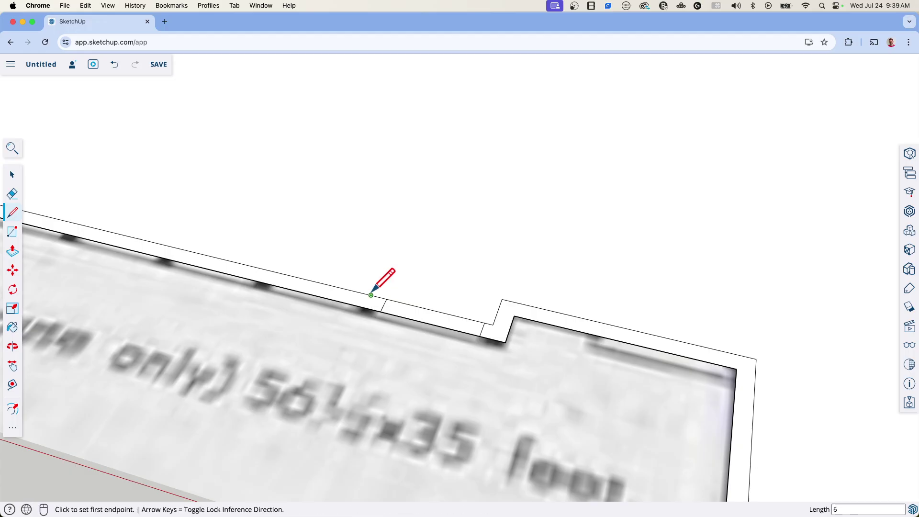
click(371, 295)
click(366, 307)
Step: Copy the first bedroom window's face 3' 6" along the wall to the far side of the post
key(space)
click(435, 323)
key(m)
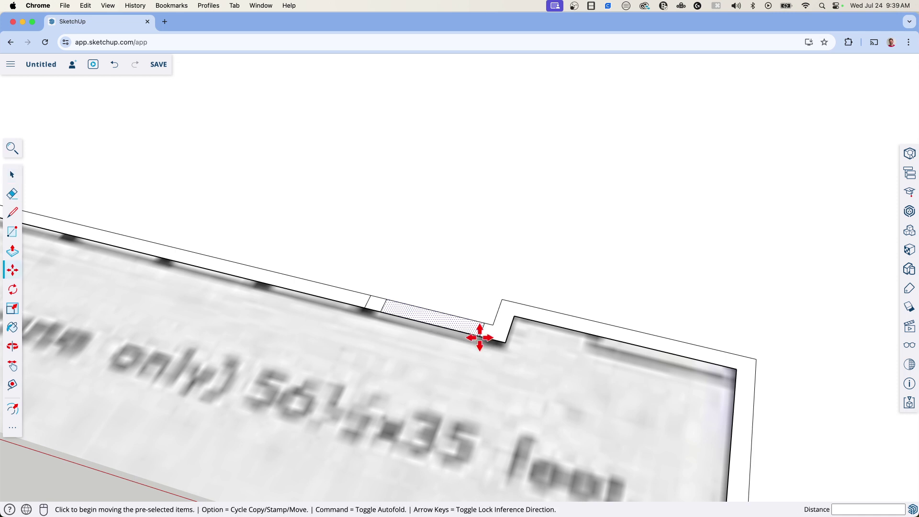
click(482, 336)
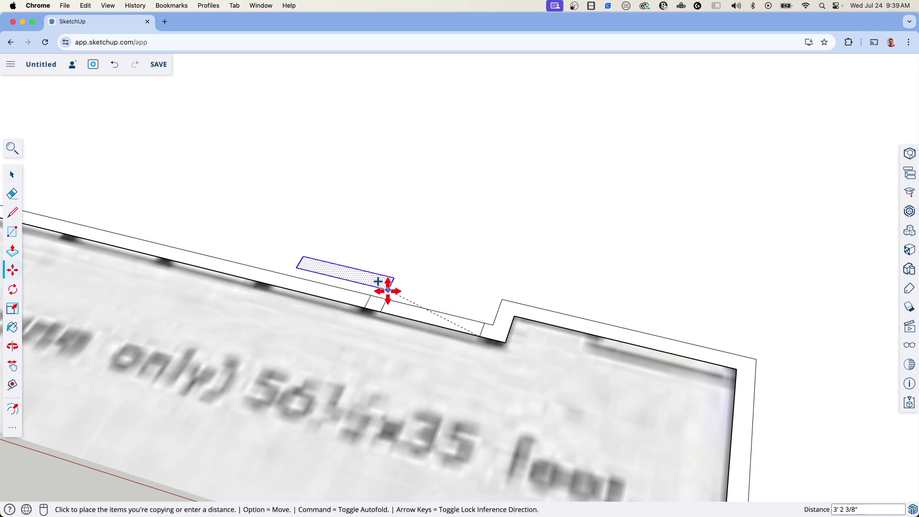
click(373, 311)
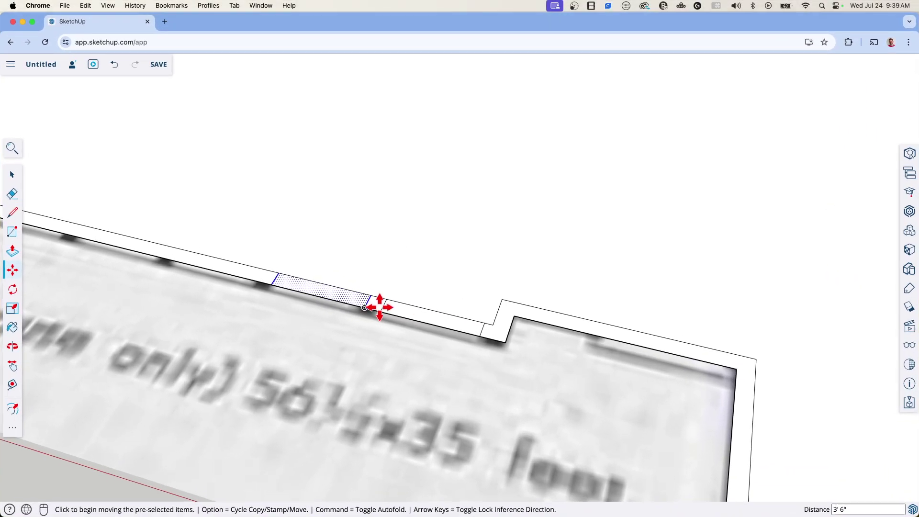
Step: Copy the second window face together with the post face 3' 6" further along the wall and repeat the copy 5x
key(space)
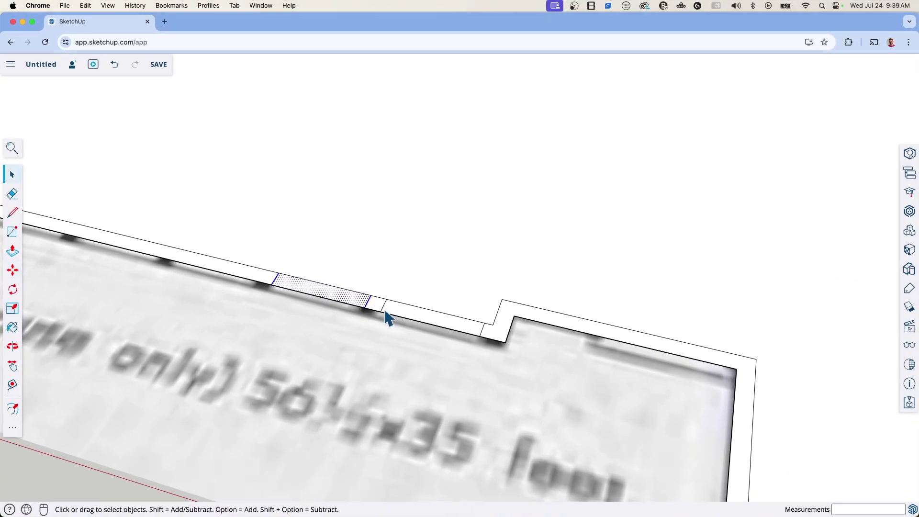
click(375, 308)
key(m)
key(alt)
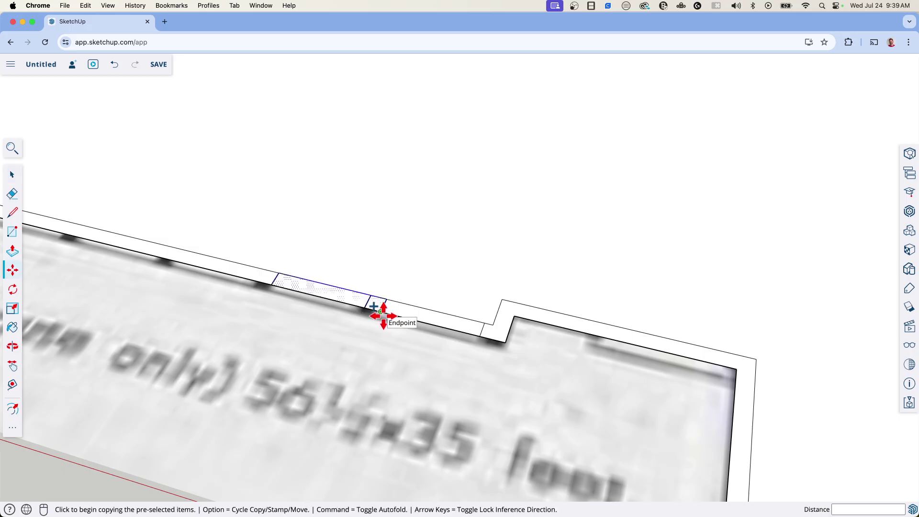
click(380, 312)
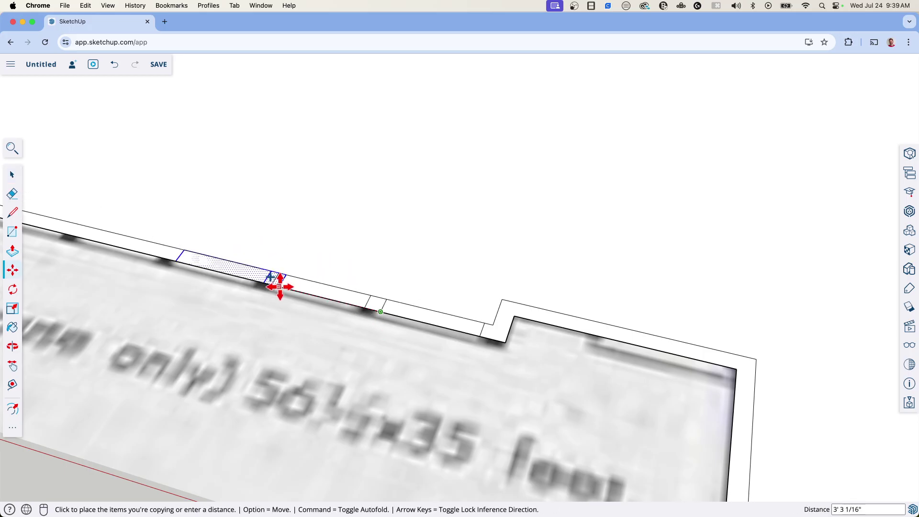
click(272, 284)
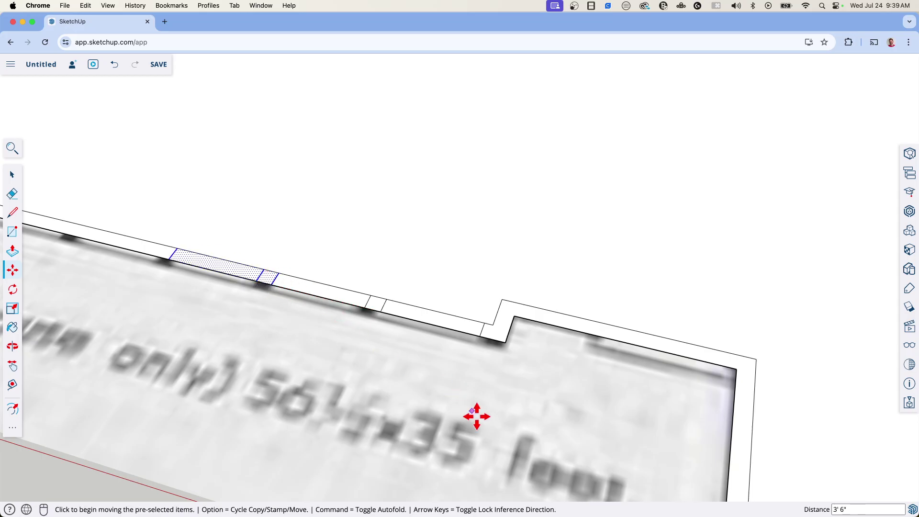
scroll(111, 302, down, 3)
scroll(311, 347, down, 3)
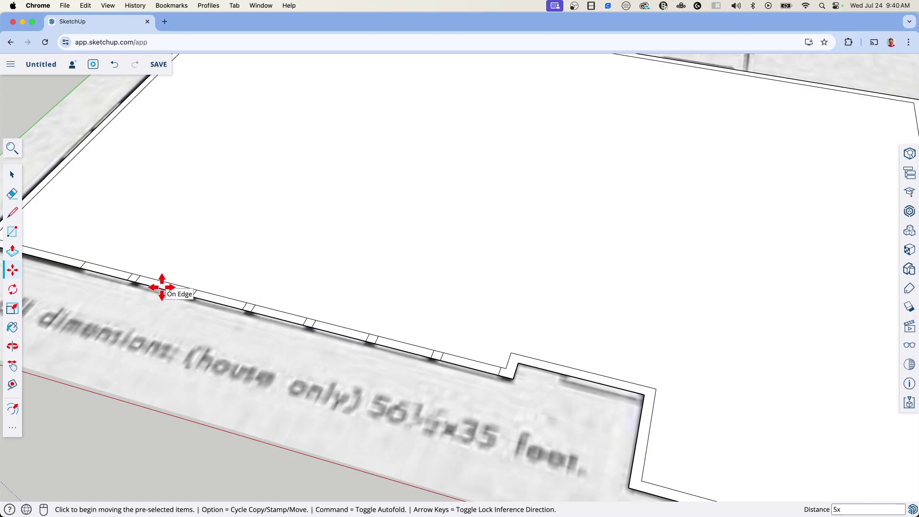
scroll(536, 314, down, 5)
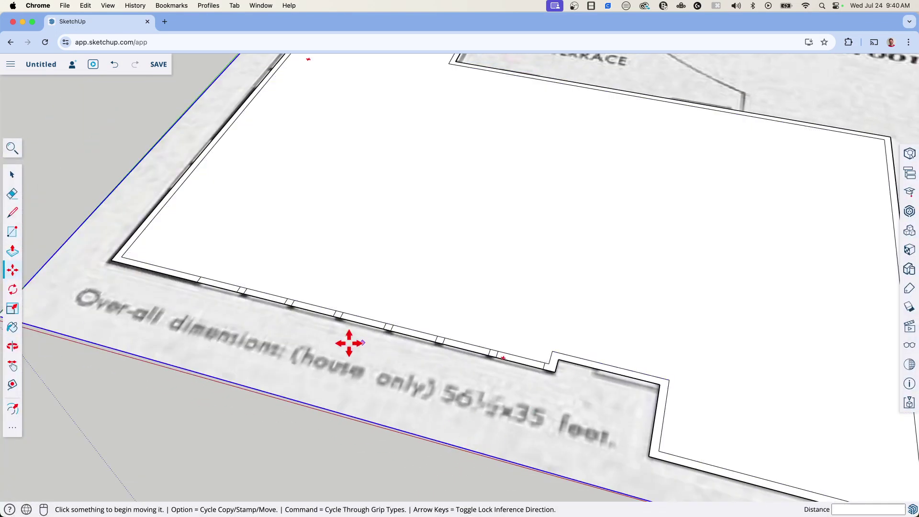
Step: Measure 3" along the inner wall edge from the entry's study-side corner and start a line across the wall there
scroll(644, 395, up, 3)
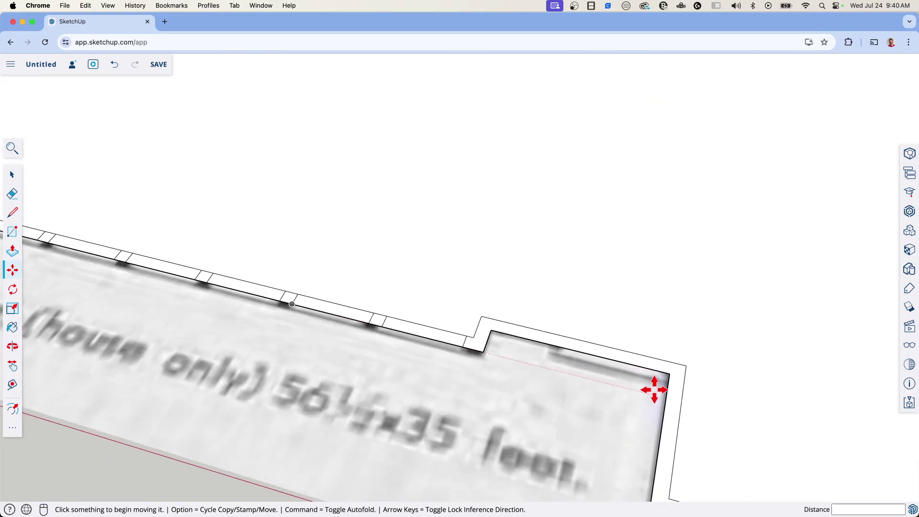
scroll(666, 388, up, 2)
key(l)
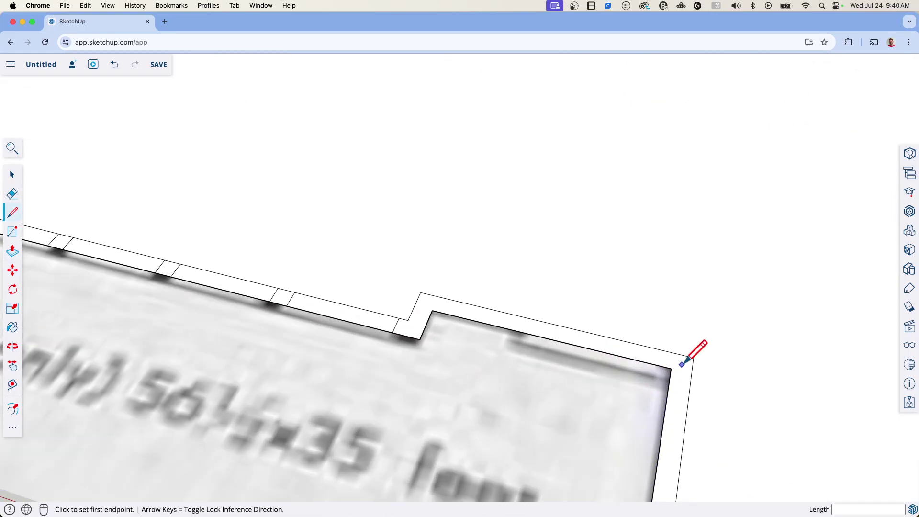
click(671, 369)
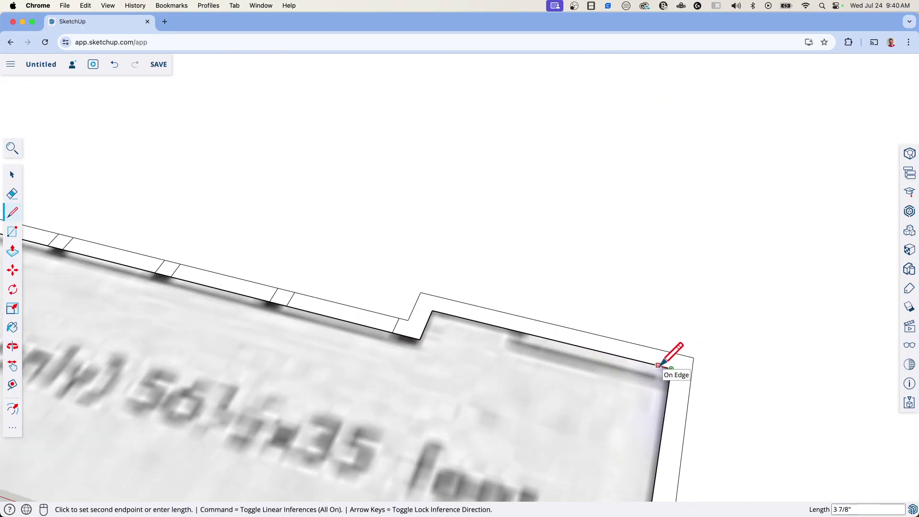
key(Escape)
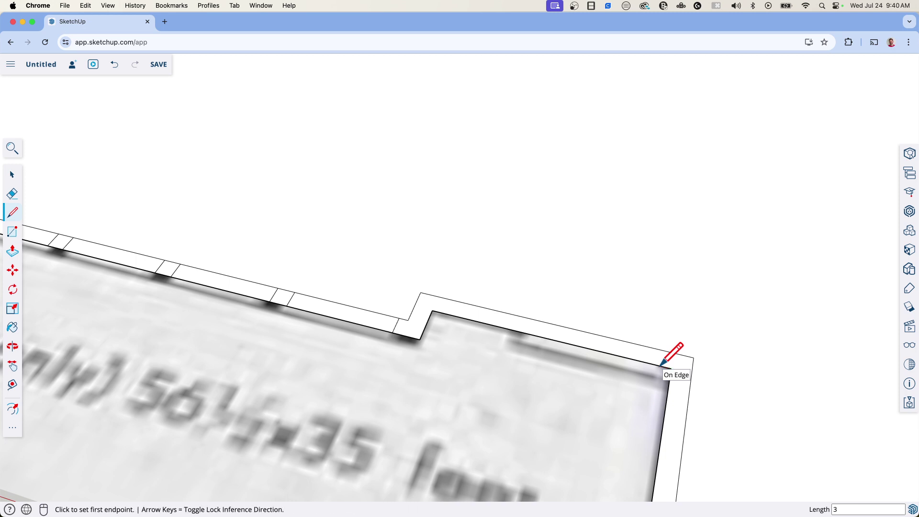
click(661, 366)
key(Escape)
Step: Draw a 3'6 line along the outer wall edge for the entry door opening and close its end with a line across the wall
click(664, 350)
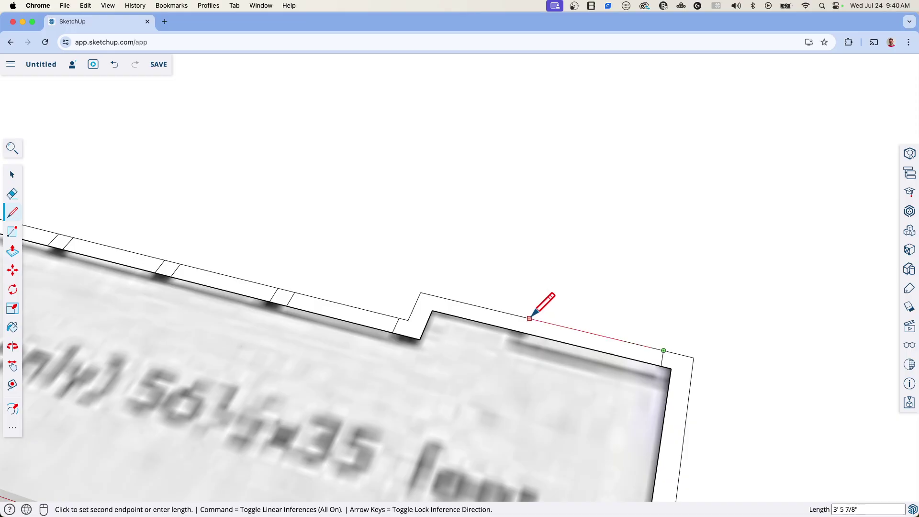
text(3'6)
key(Return)
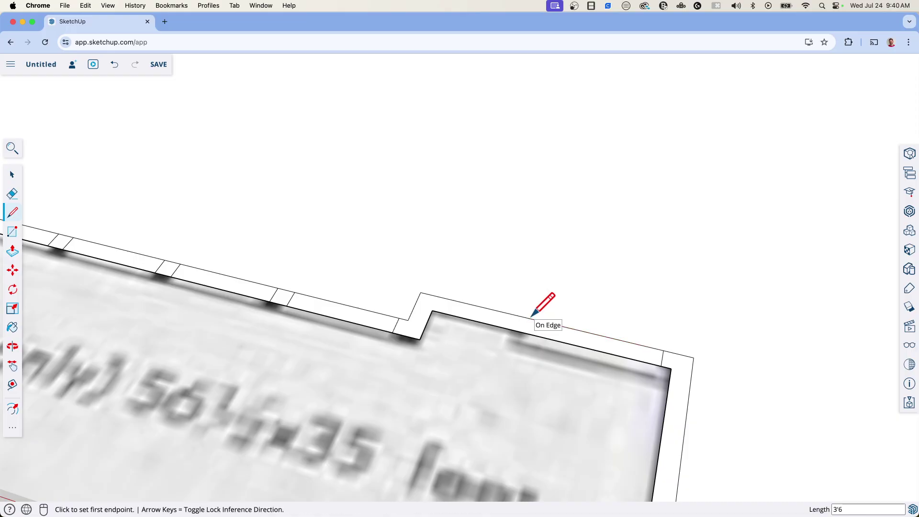
click(528, 318)
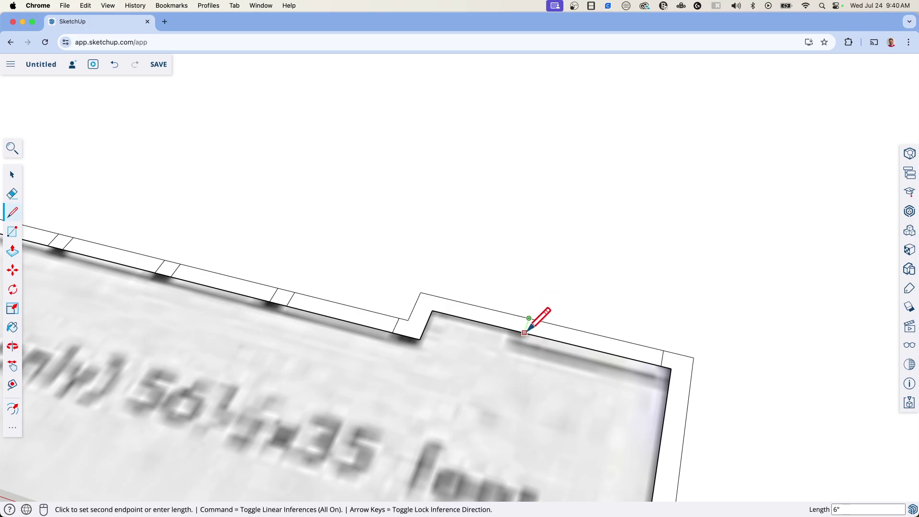
click(525, 332)
Step: Delete the white face filling the house interior to reveal the floor plan
scroll(460, 364, down, 3)
key(space)
click(524, 301)
Step: Extrude the main exterior wall face upward 8' 1" with Push/Pull
scroll(424, 418, down, 3)
middle_drag(425, 418, 383, 272)
middle_drag(396, 380, 384, 408)
key(p)
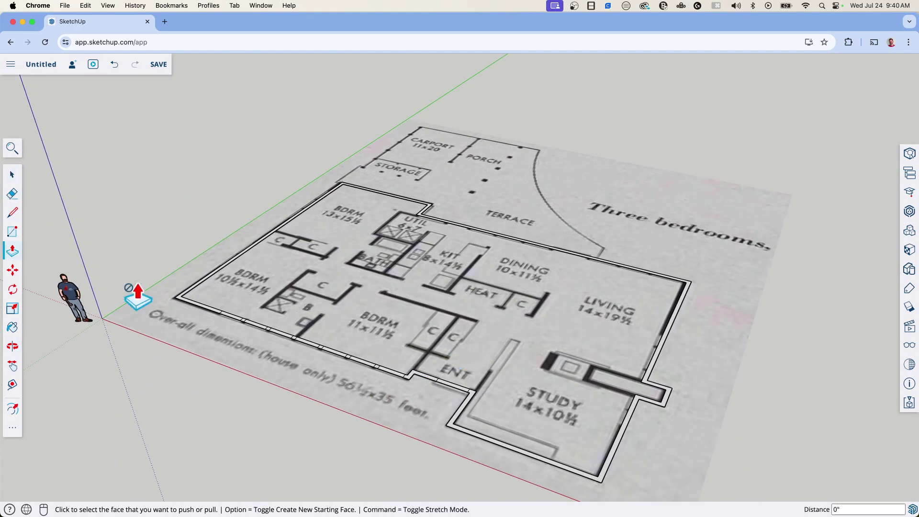
click(184, 310)
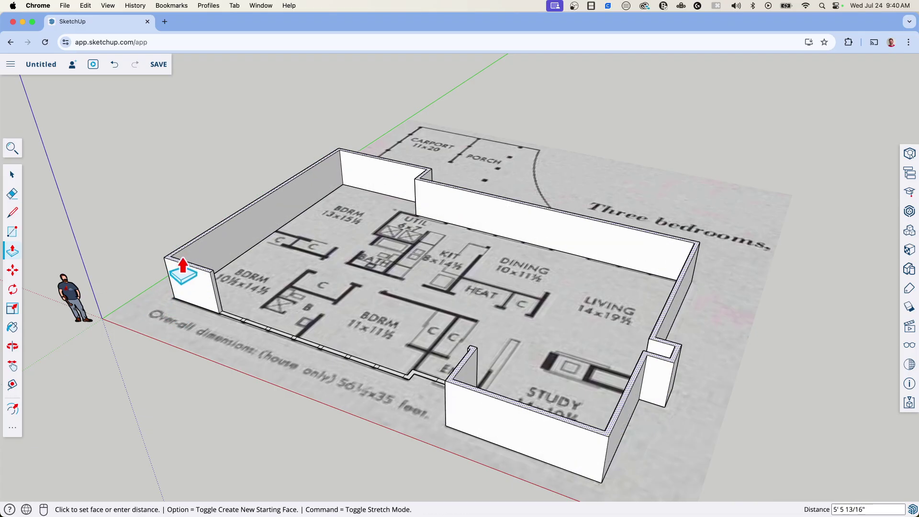
click(182, 245)
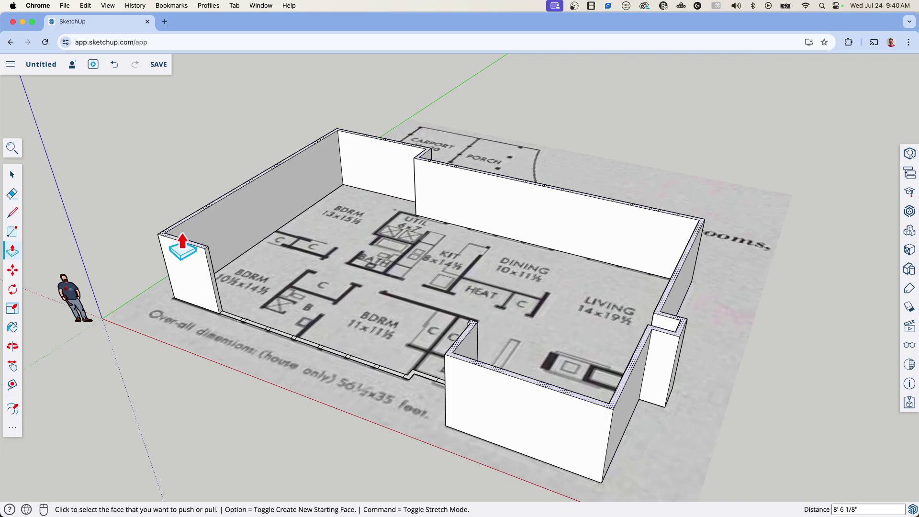
click(183, 245)
click(182, 245)
scroll(240, 333, up, 3)
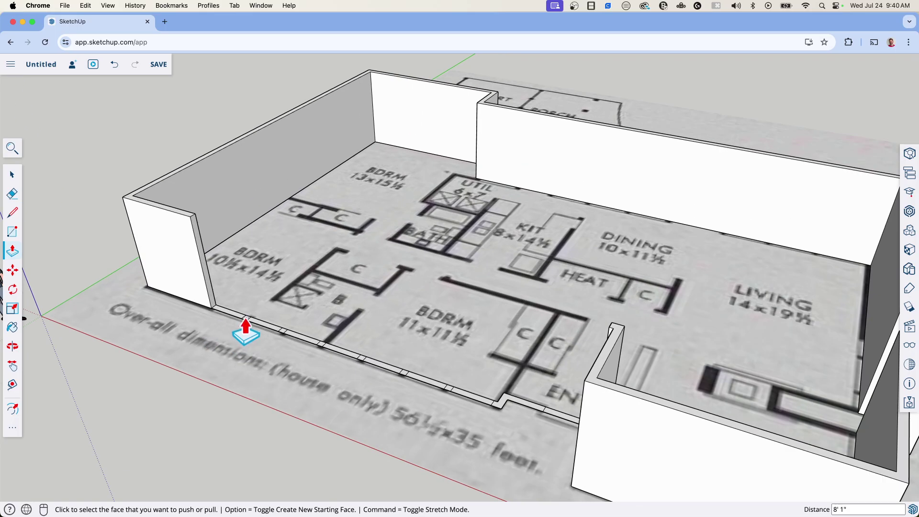
Step: Extrude the six window posts and the jog wall beside the entry to the same 8' 1" height
double_click(244, 317)
double_click(281, 330)
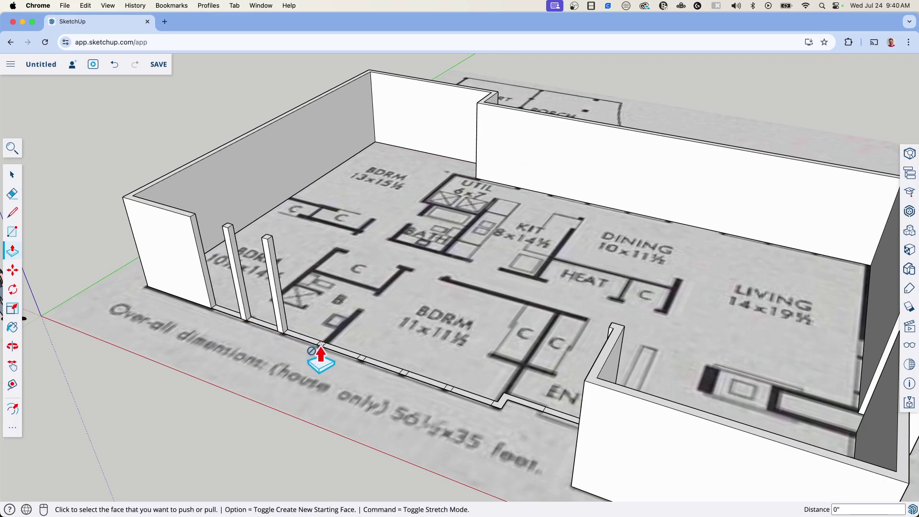
double_click(320, 344)
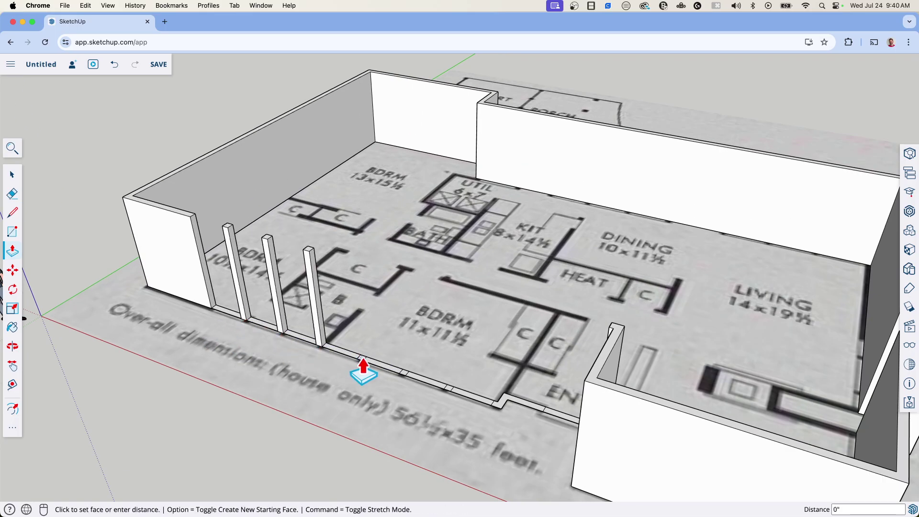
double_click(359, 358)
double_click(405, 376)
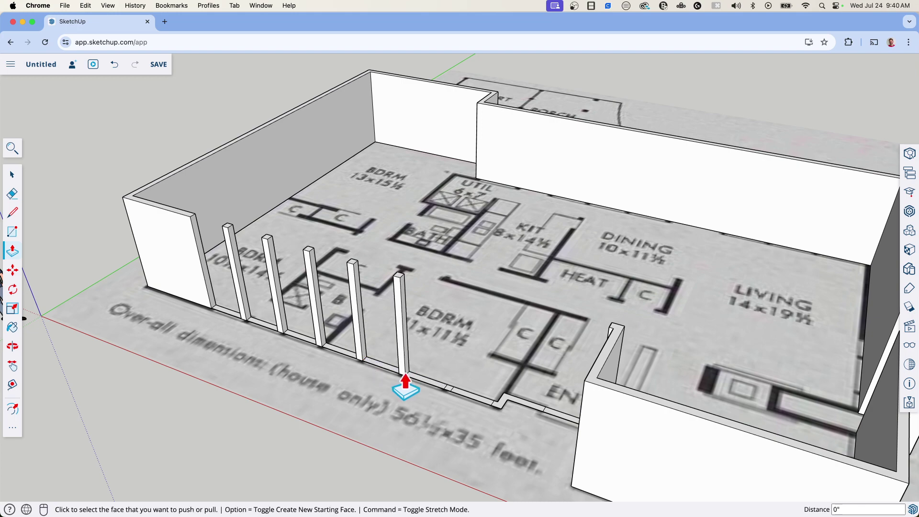
double_click(445, 394)
double_click(508, 405)
Step: Extrude the seven bedroom window segments between the posts 32" upward as sill walls
middle_drag(484, 416, 537, 407)
scroll(210, 364, up, 2)
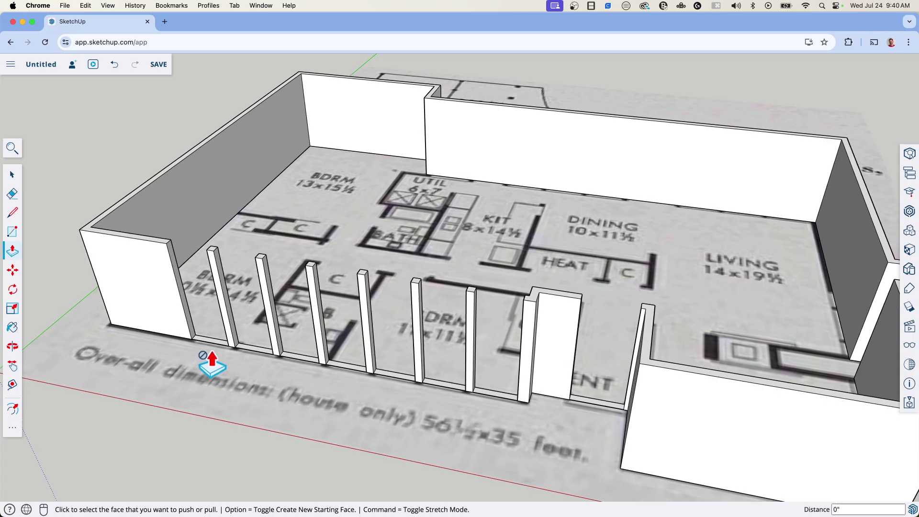
click(205, 348)
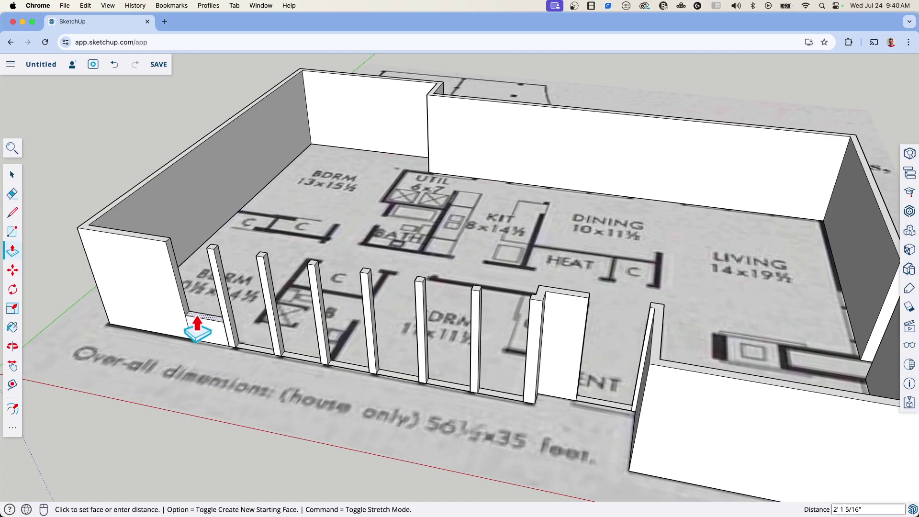
click(197, 330)
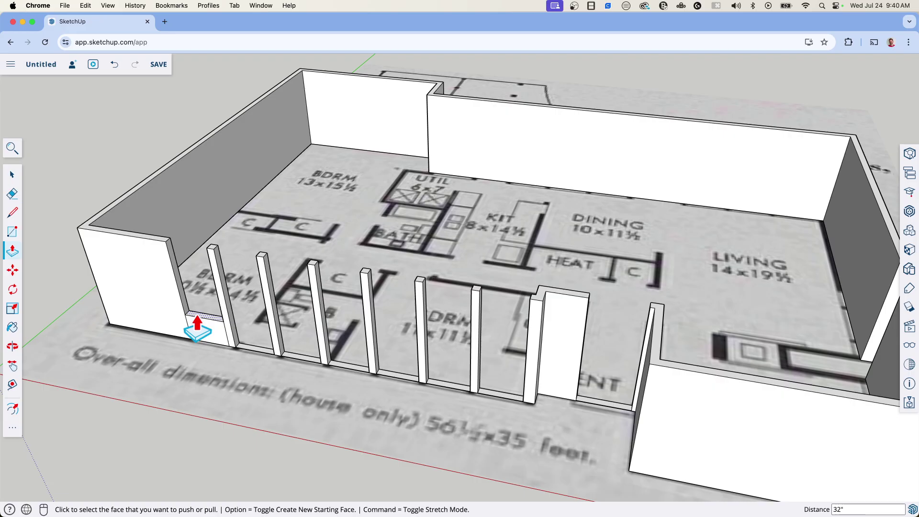
click(197, 331)
click(256, 349)
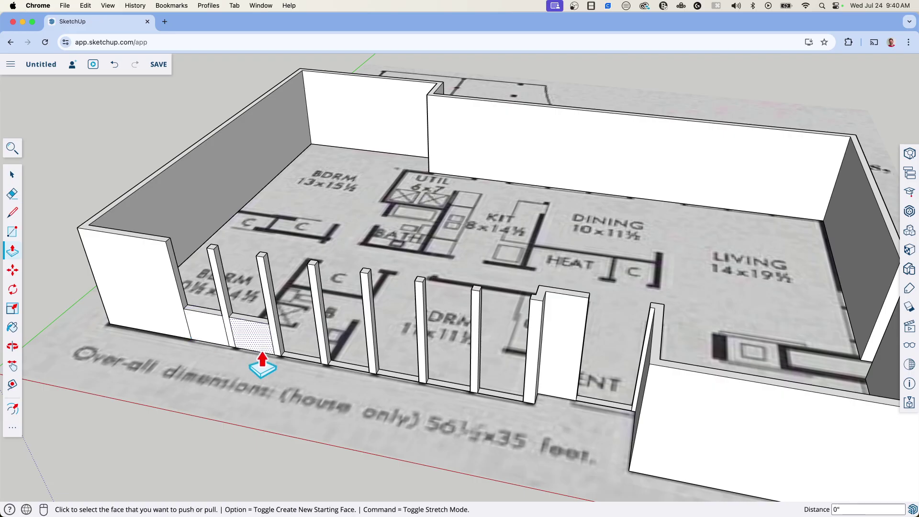
double_click(306, 359)
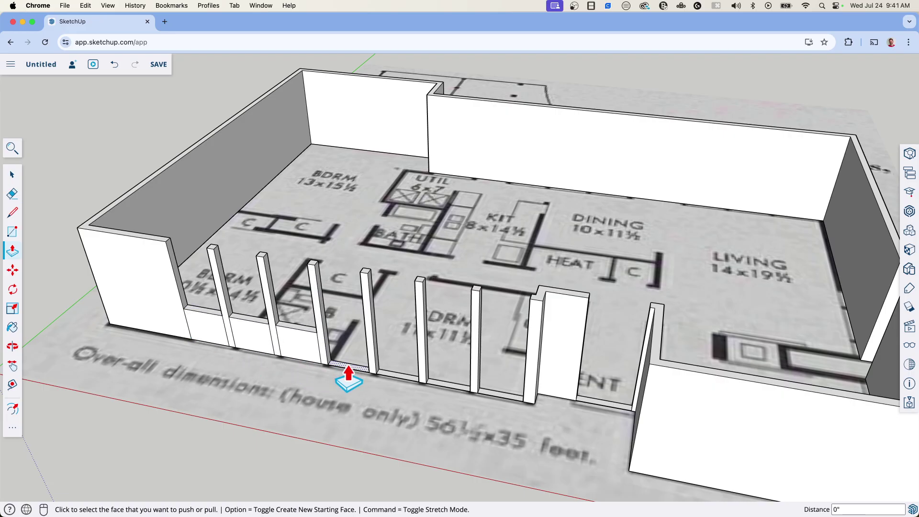
double_click(348, 371)
double_click(390, 379)
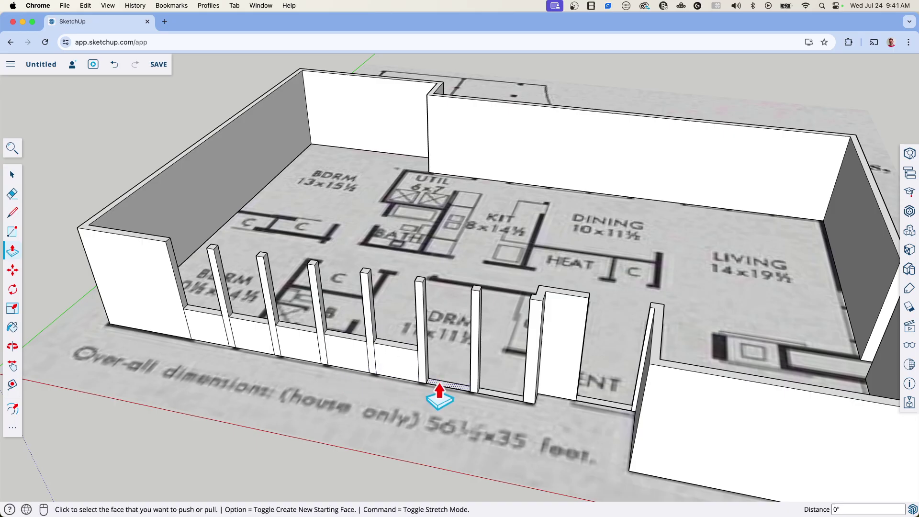
double_click(439, 395)
double_click(492, 410)
Step: Place a horizontal guide on the bedroom wall's outer face, 6' 10" above its bottom edge
middle_drag(519, 450, 443, 358)
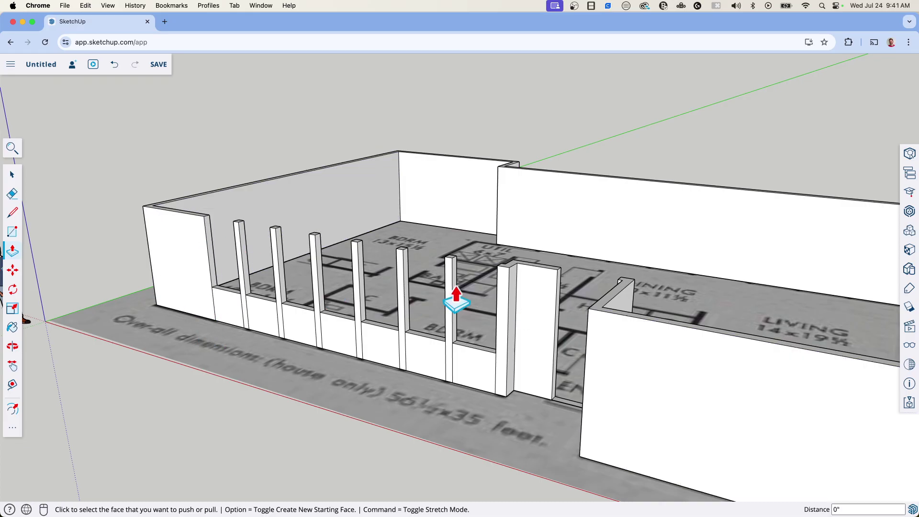
middle_drag(96, 281, 278, 302)
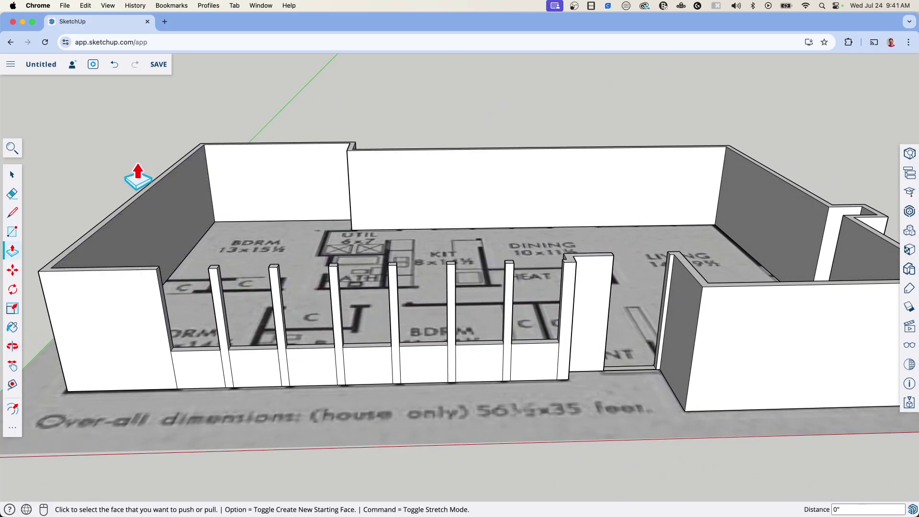
click(12, 386)
click(122, 390)
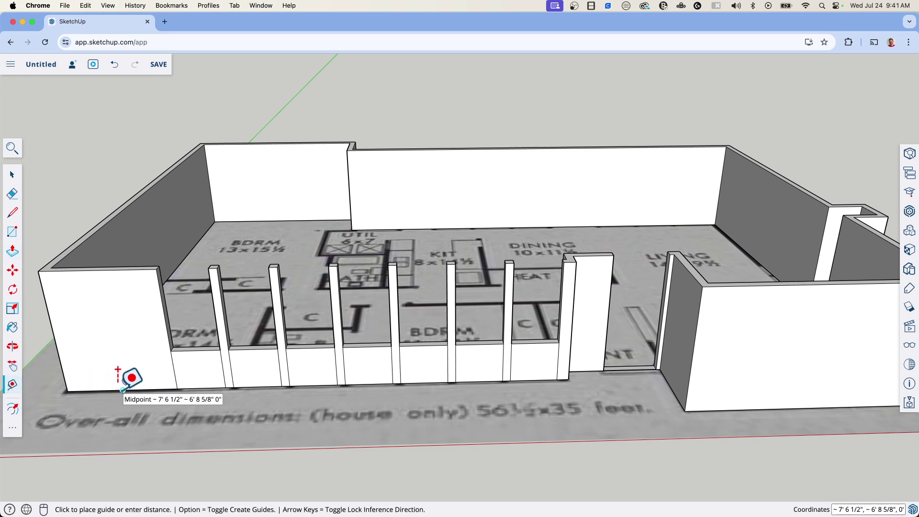
click(111, 271)
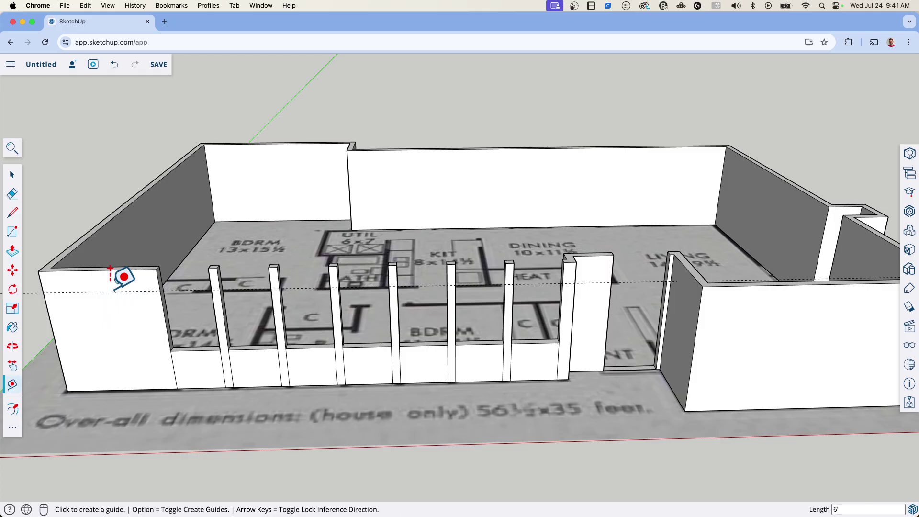
Step: Draw a line at guide height across the end face of the corner wall beside the first window opening
middle_drag(110, 272, 379, 386)
scroll(261, 248, up, 6)
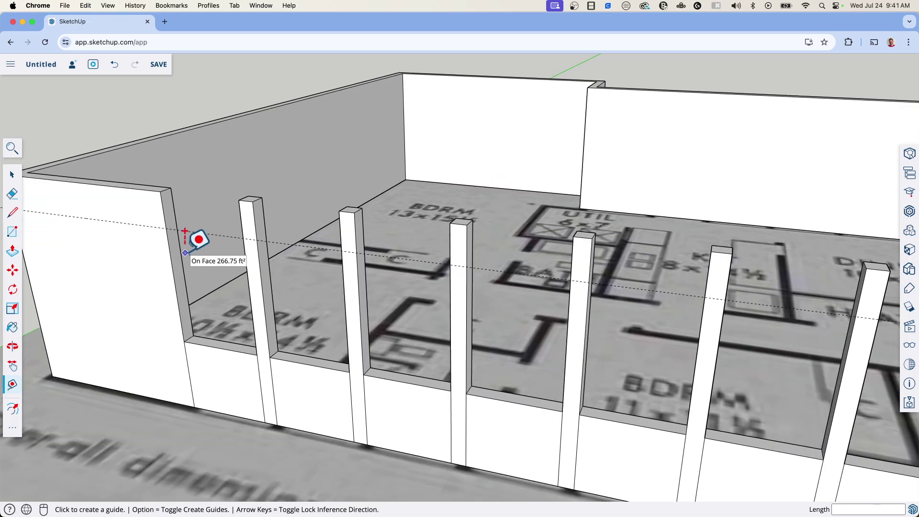
key(l)
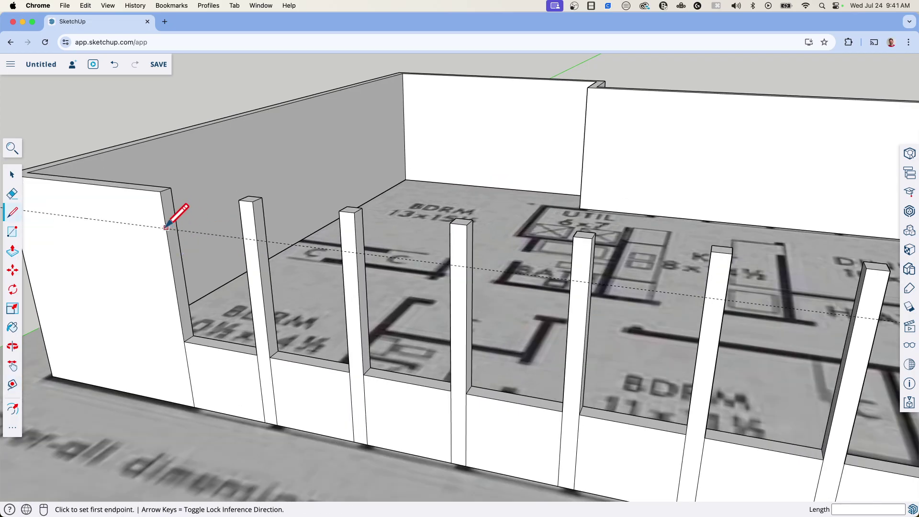
scroll(166, 229, up, 5)
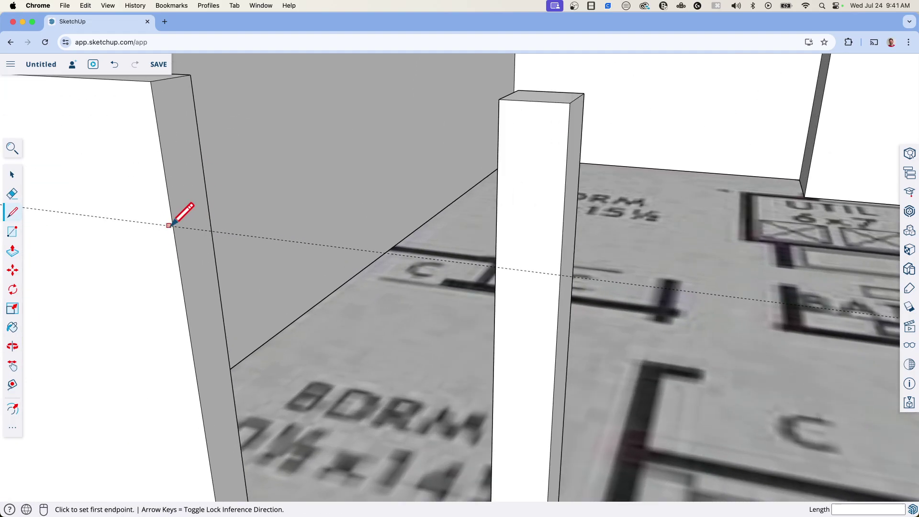
click(173, 226)
click(208, 213)
key(ctrl+Down)
click(197, 162)
Step: Extrude the upper part of the split end face 3' to the first post as a window header
key(p)
click(182, 181)
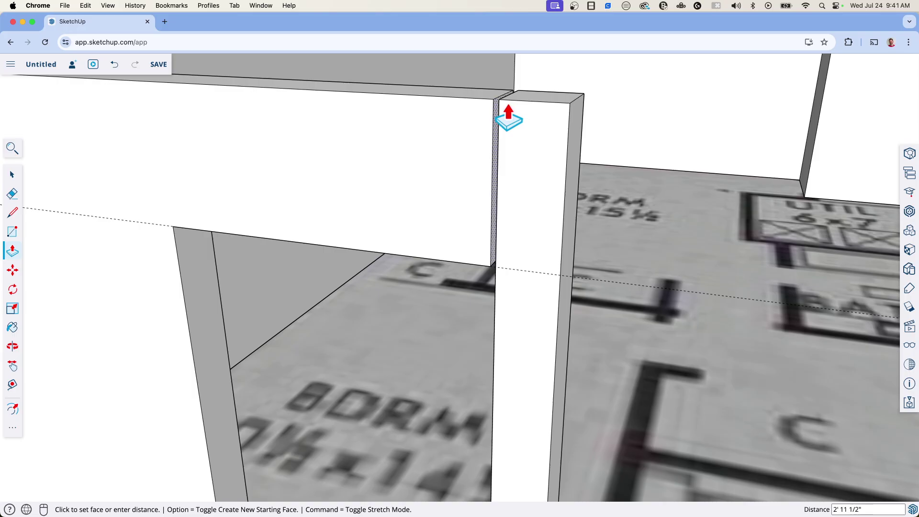
click(499, 101)
scroll(303, 137, down, 5)
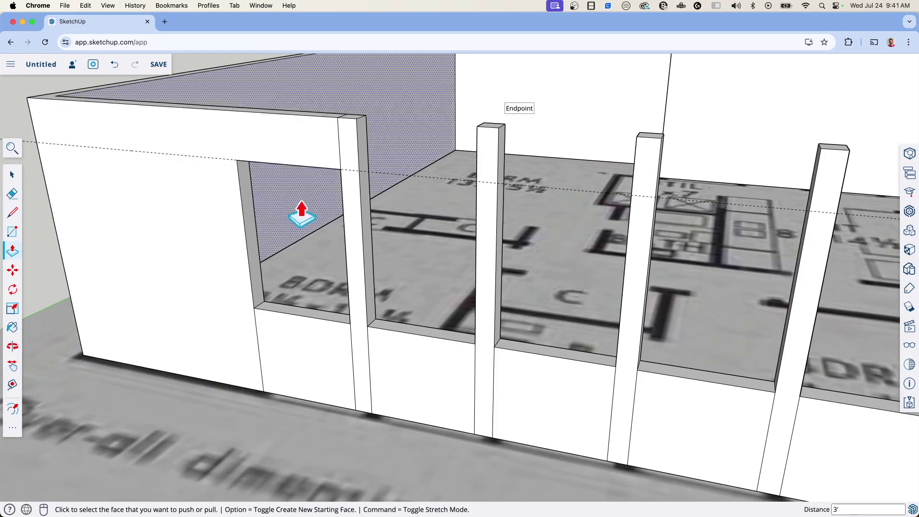
scroll(90, 207, down, 5)
middle_drag(467, 232, 369, 234)
scroll(263, 211, down, 3)
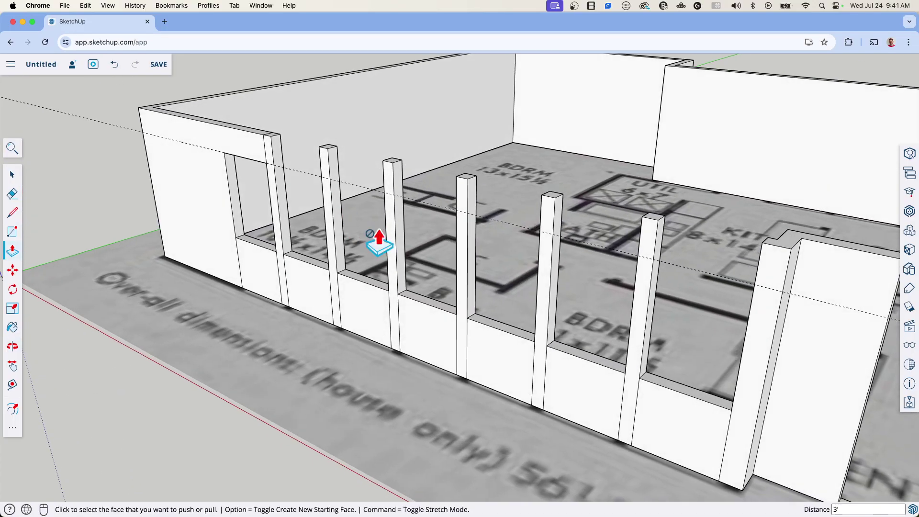
Step: Erase the horizontal guide line running along the bedroom wall
scroll(387, 204, up, 3)
scroll(386, 203, down, 3)
scroll(291, 222, down, 3)
scroll(438, 221, down, 1)
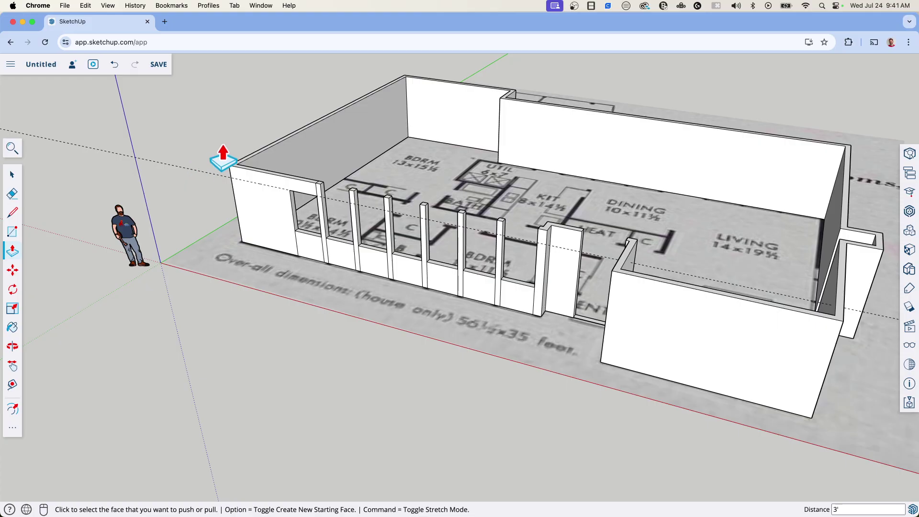
key(e)
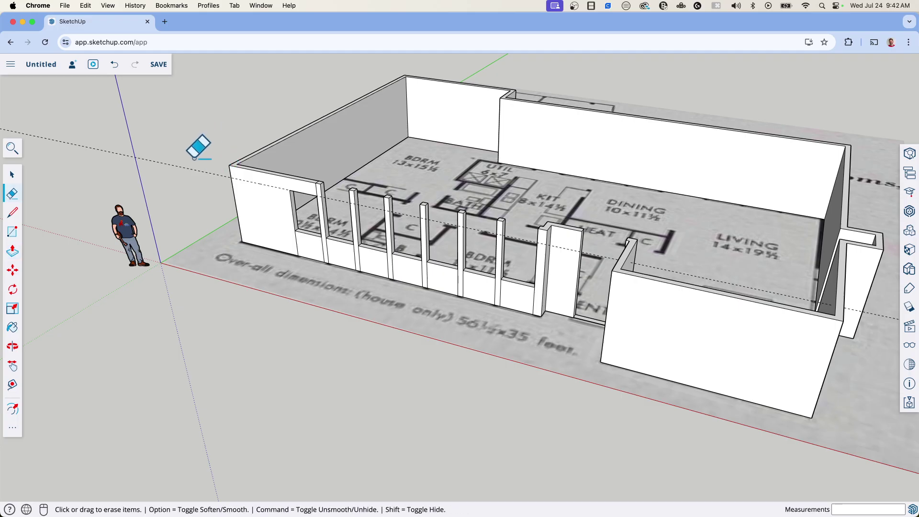
scroll(174, 175, down, 1)
scroll(173, 176, down, 3)
Step: Select all the connected wall geometry and make it a group
middle_drag(360, 330, 354, 364)
key(space)
triple_click(480, 280)
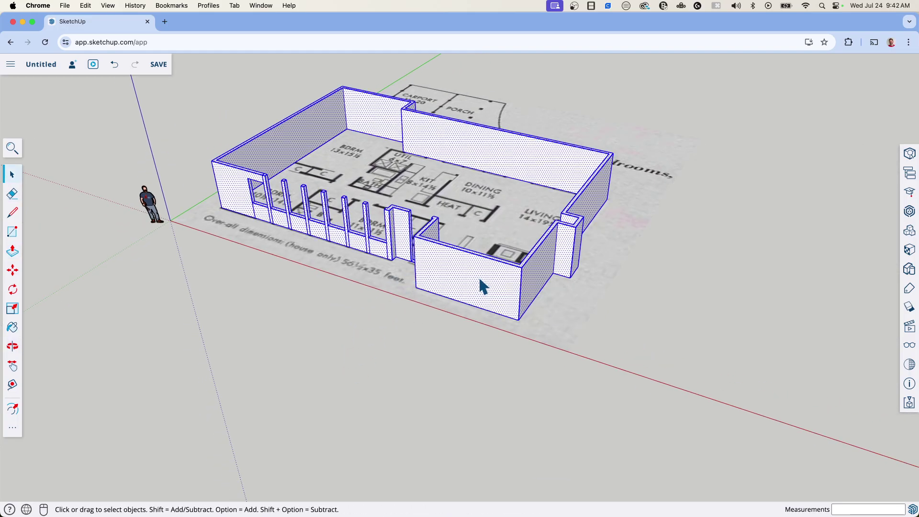
right_click(480, 281)
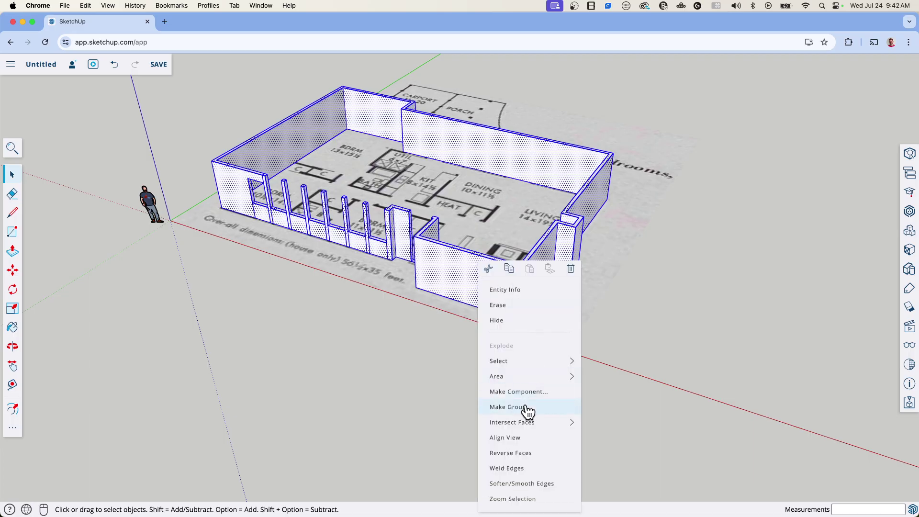
click(507, 407)
Step: Draw a ground rectangle about 87' 2" by 90' 9" around the whole house and make it a group
middle_drag(397, 249, 378, 256)
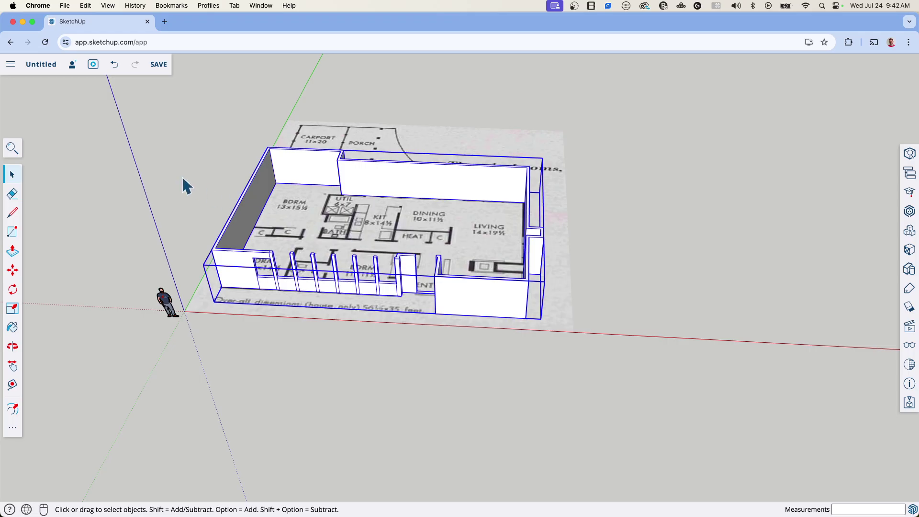
key(r)
click(122, 343)
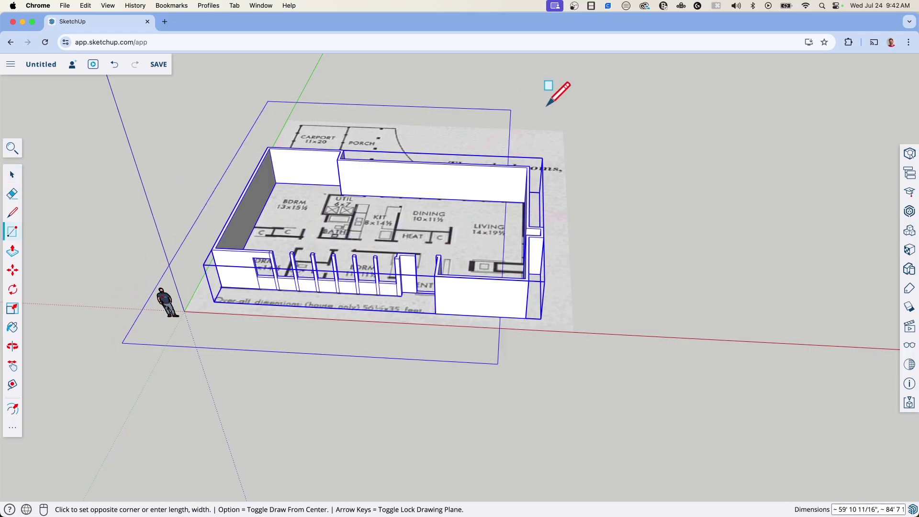
click(622, 102)
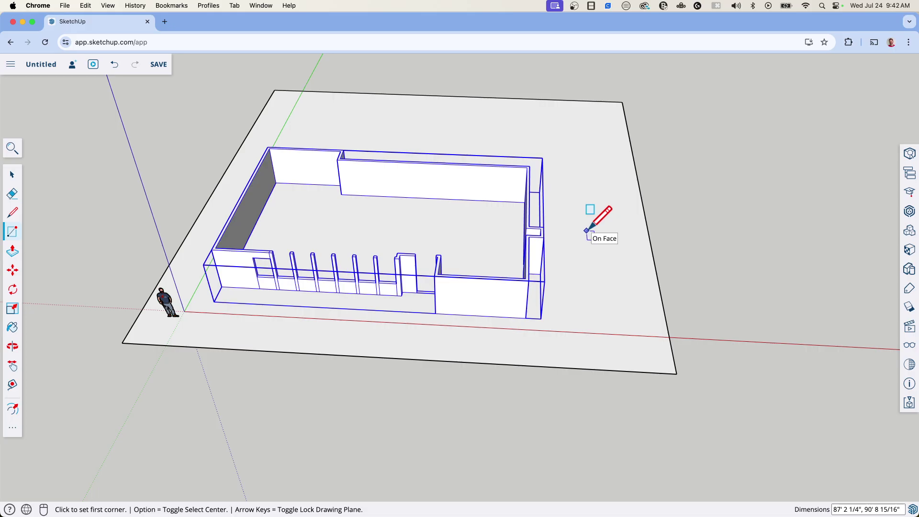
key(space)
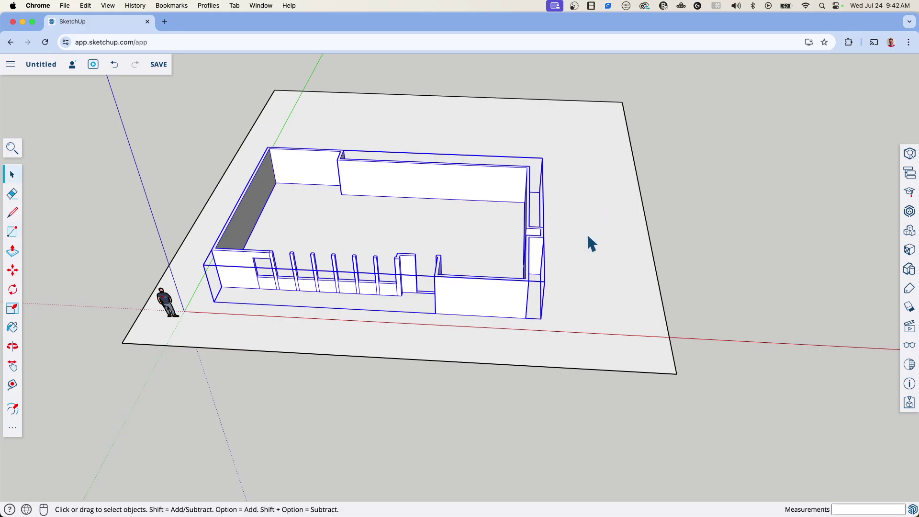
click(588, 234)
right_click(588, 236)
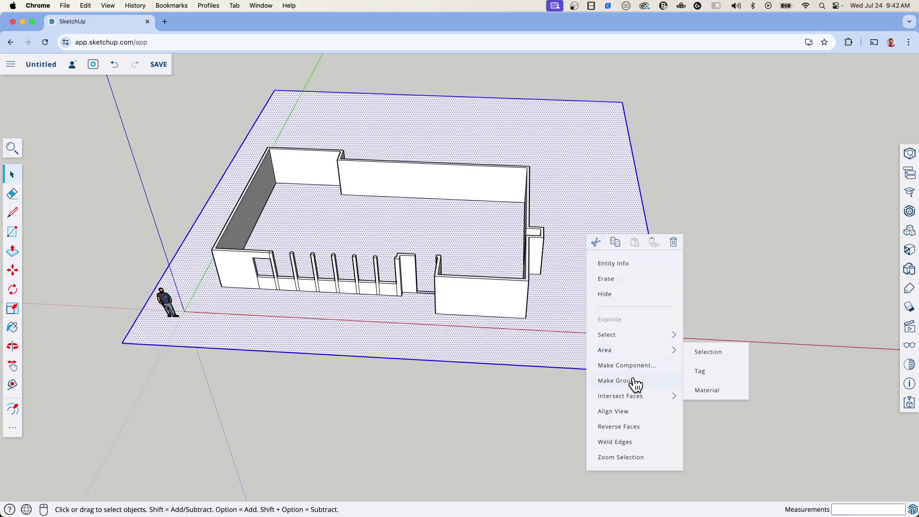
click(636, 381)
Step: Move the rectangle group straight up 6' 10" to the underside of the first window header
key(m)
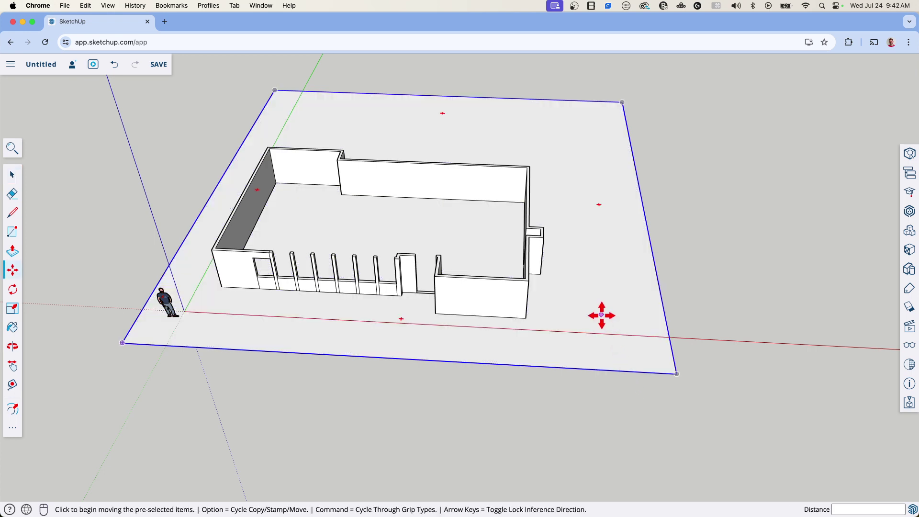
click(599, 313)
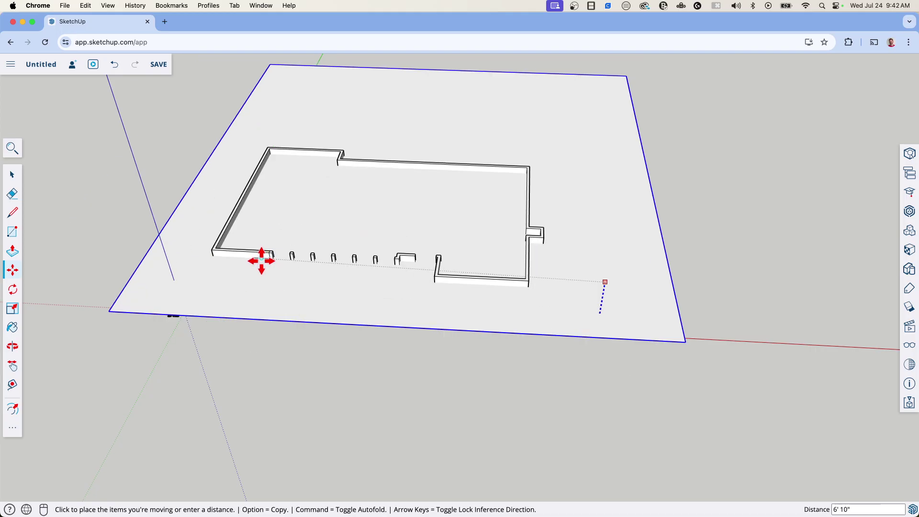
click(254, 258)
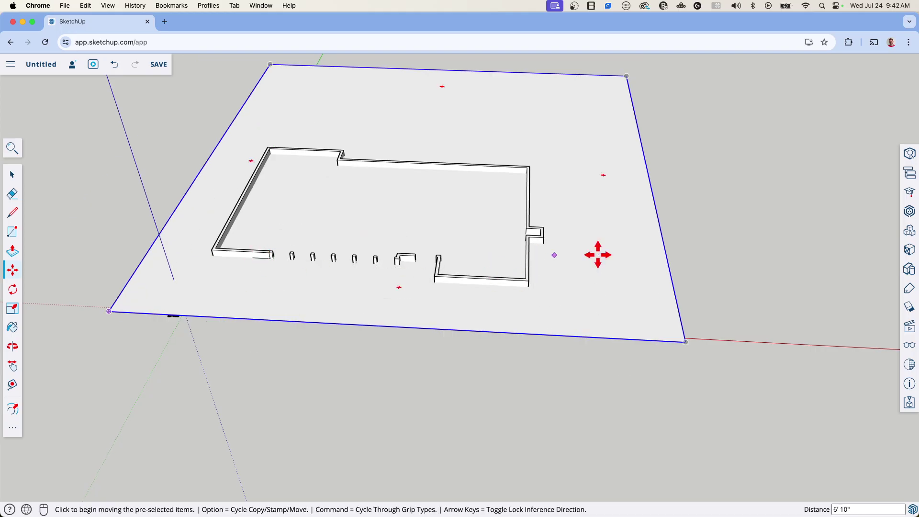
key(ctrl+Up)
click(362, 266)
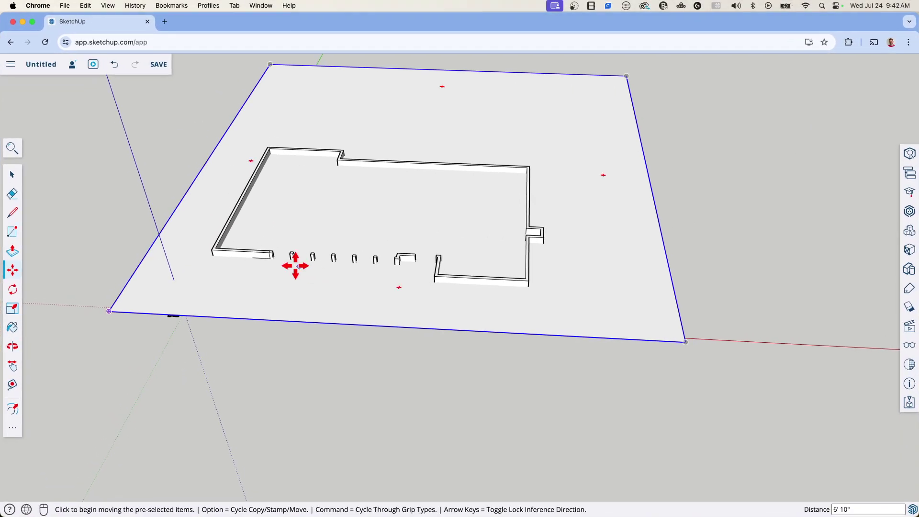
key(space)
Step: Inside the wall group, draw 6" lines across the side faces of the six window posts where they meet the raised plane
scroll(243, 250, up, 6)
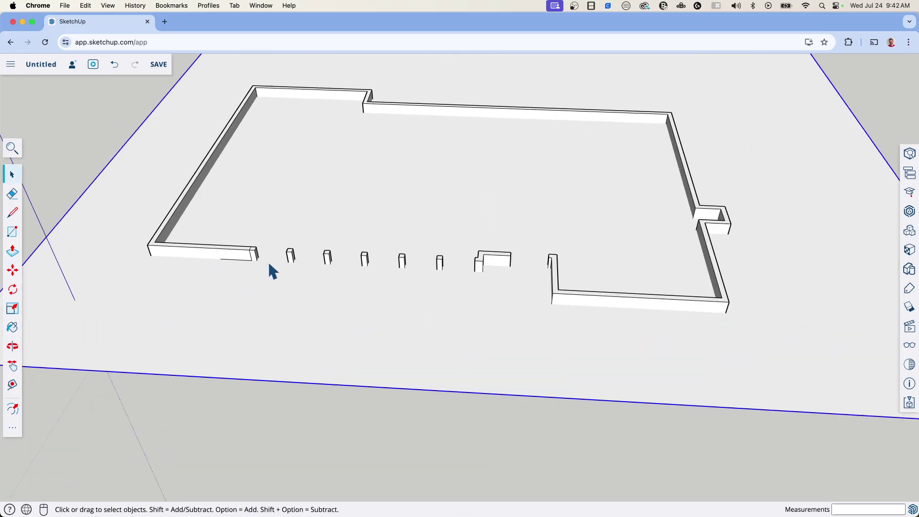
middle_drag(271, 247, 207, 218)
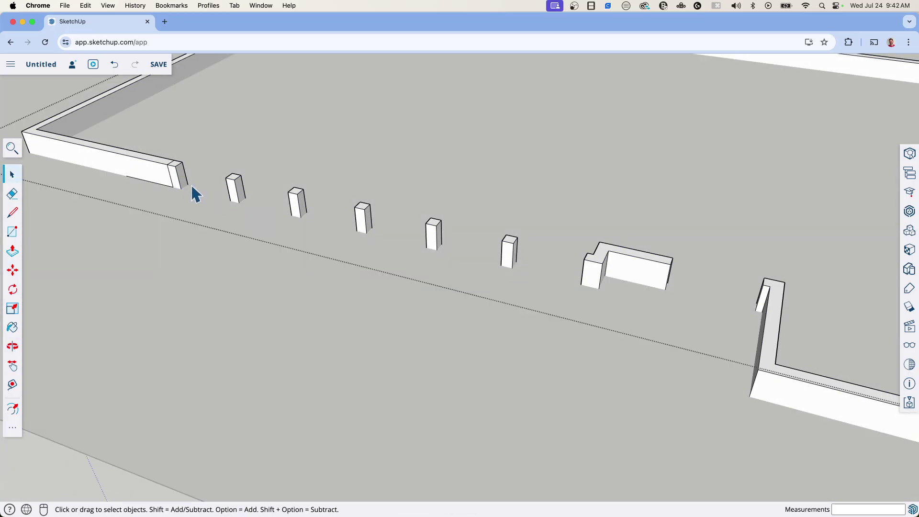
key(l)
click(192, 179)
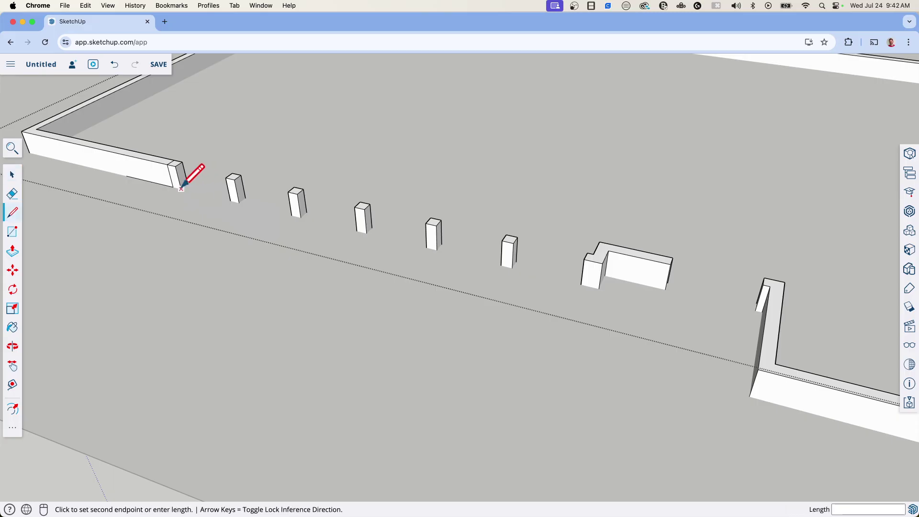
key(Escape)
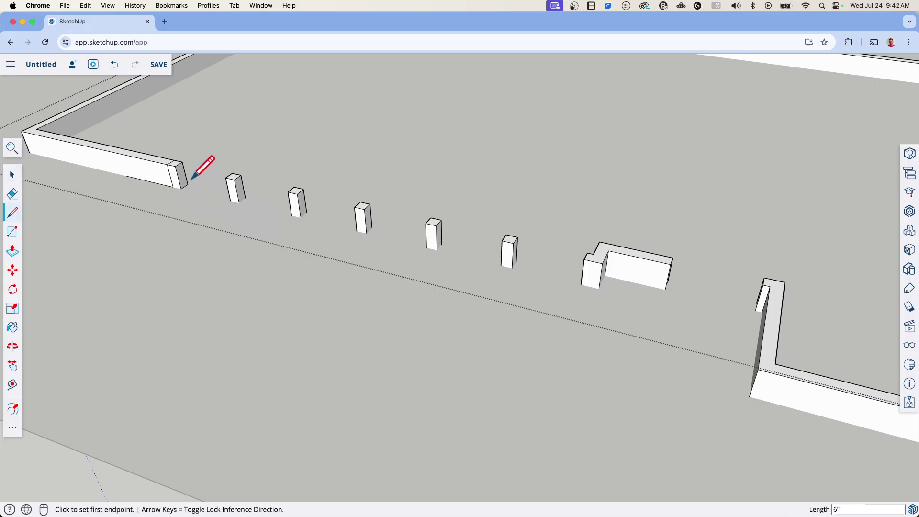
click(239, 202)
key(Escape)
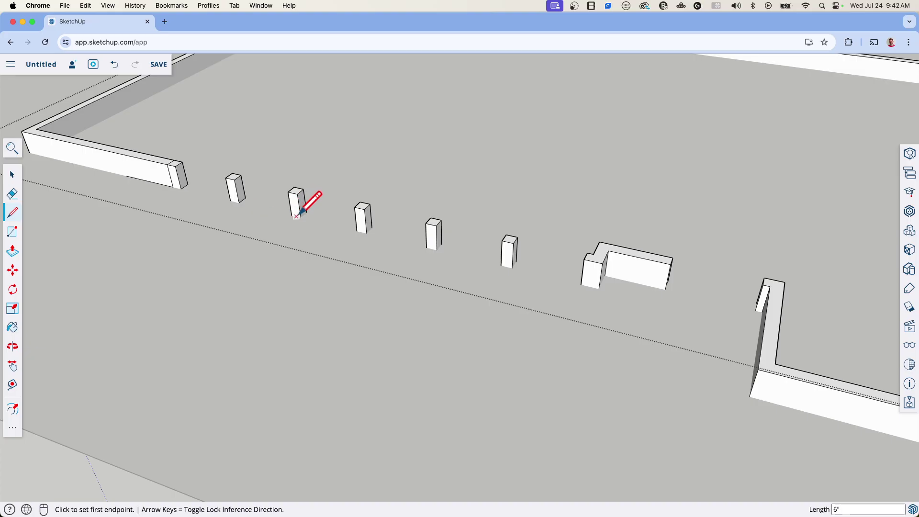
click(301, 216)
key(Escape)
click(370, 232)
key(Escape)
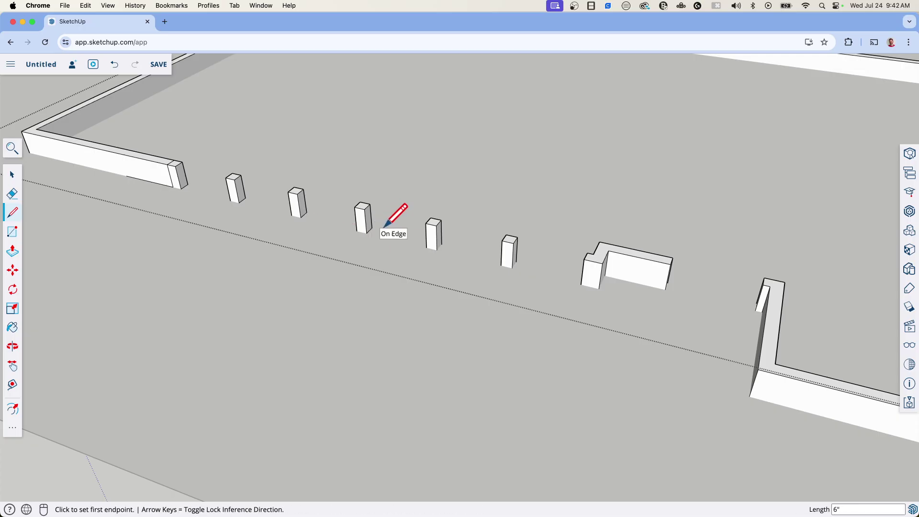
click(436, 248)
key(Escape)
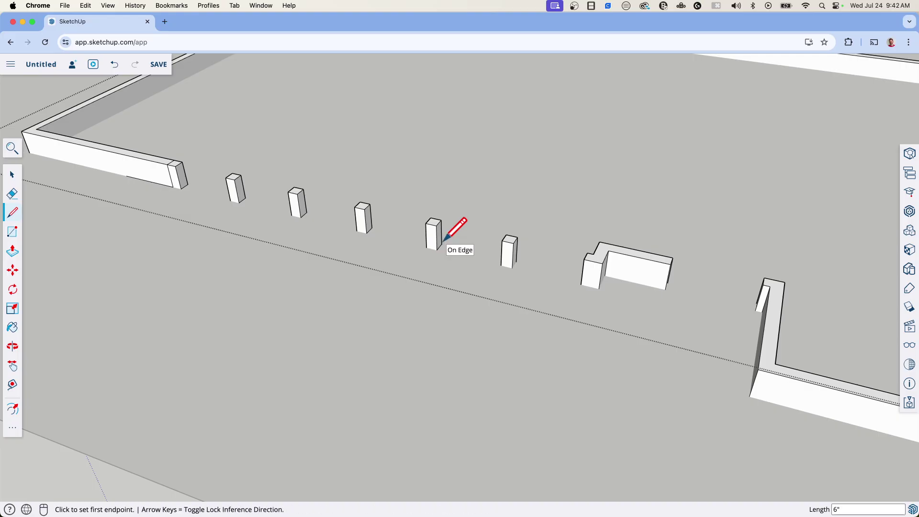
click(512, 267)
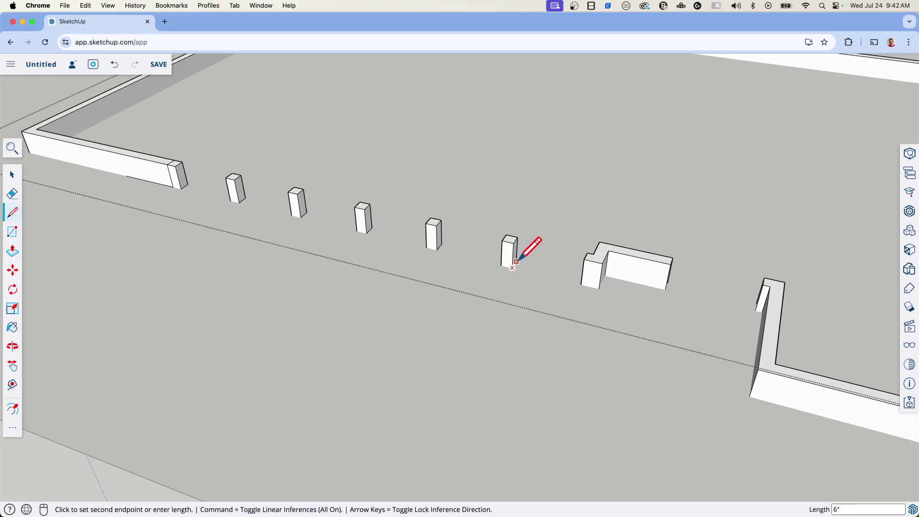
key(Escape)
Step: Split the jog wall's end face at the raised plane and extrude its upper part across the entry to the opposite wall
middle_drag(765, 357, 646, 312)
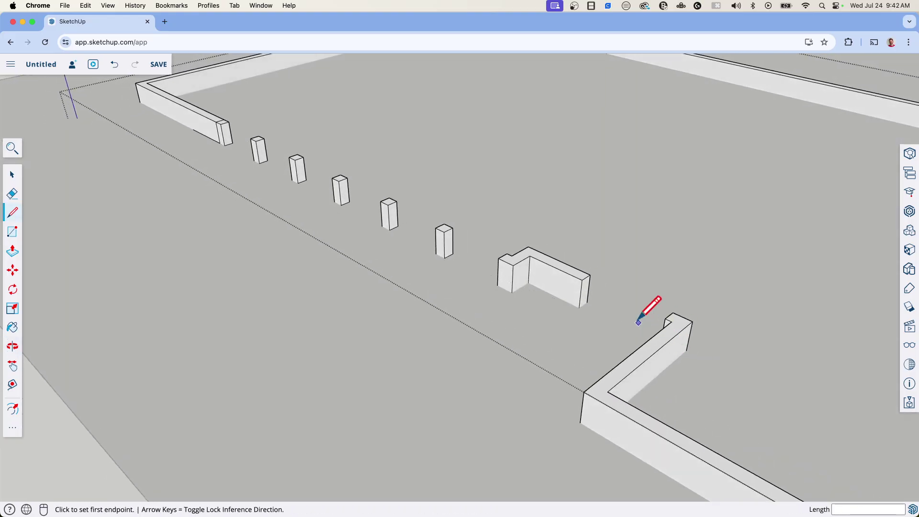
click(585, 305)
click(587, 302)
key(p)
click(587, 303)
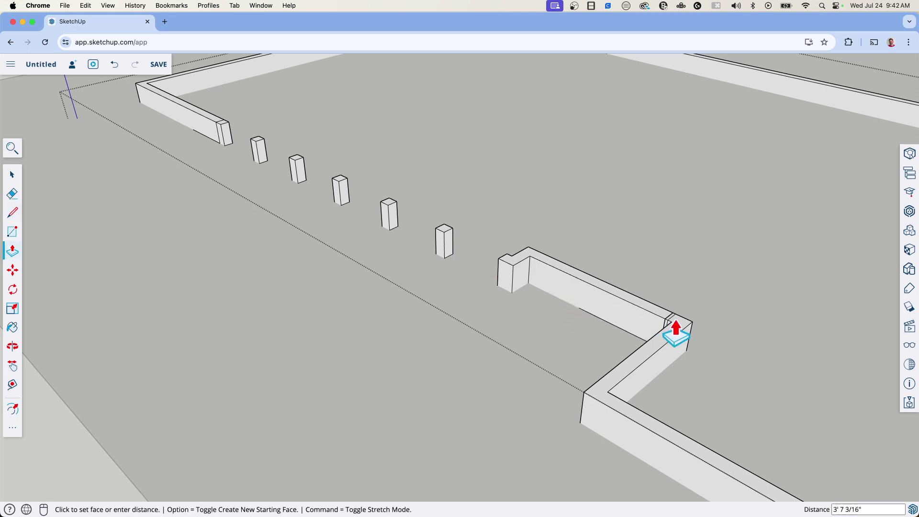
click(669, 322)
Step: Extrude the upper face of each window post to the neighbouring post or wall, forming headers across all seven bedroom windows
click(449, 256)
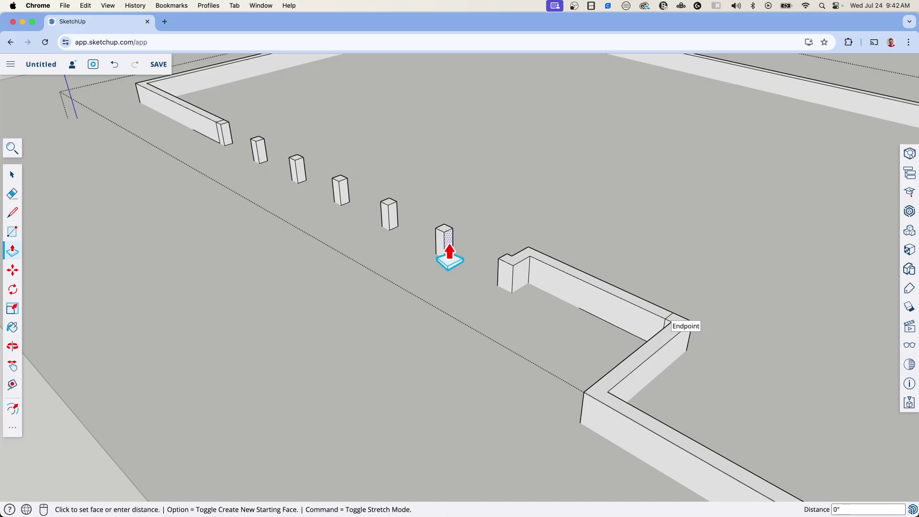
click(498, 266)
double_click(386, 229)
double_click(343, 200)
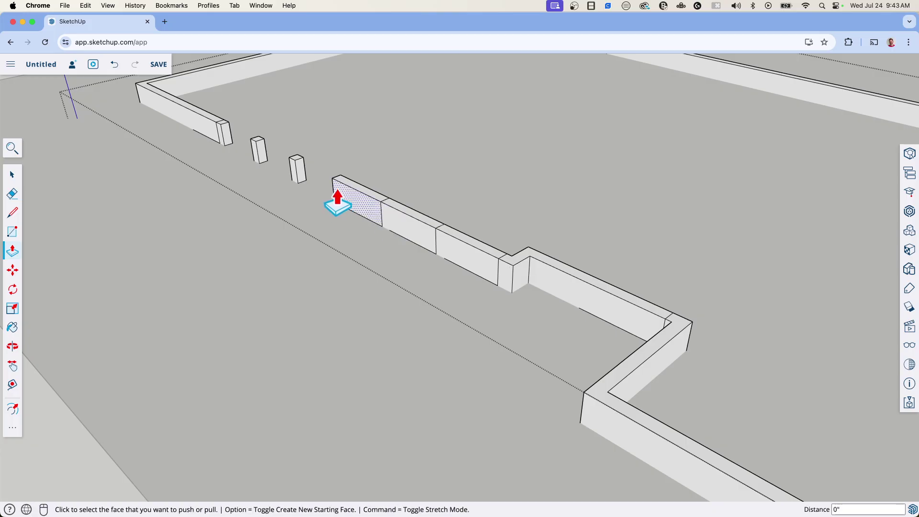
click(302, 175)
click(302, 175)
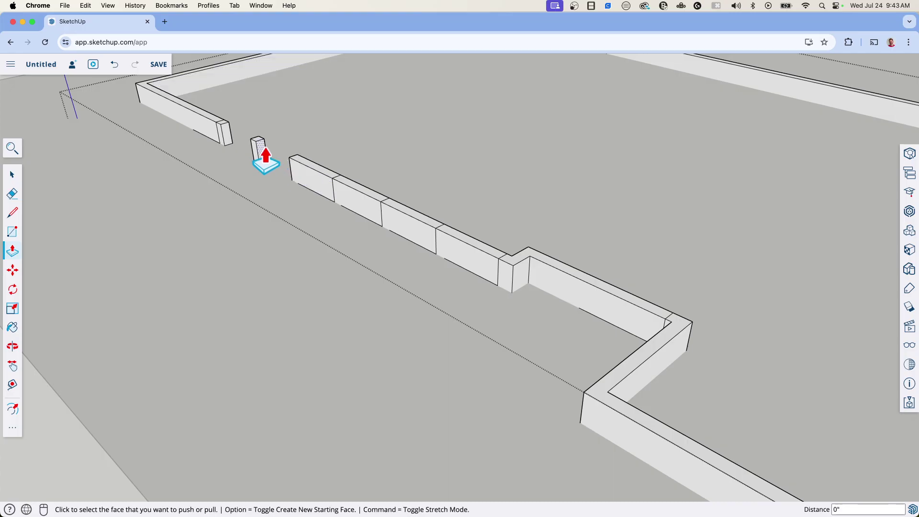
double_click(260, 154)
double_click(227, 143)
Step: Leave the wall group and delete the raised reference rectangle that covers the floor plan
key(o)
key(p)
key(space)
click(90, 460)
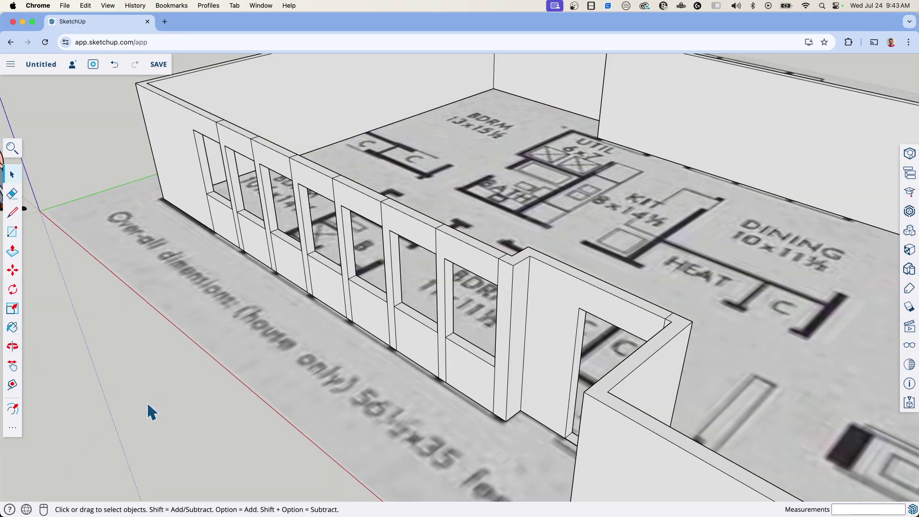
Step: Inside the wall group, erase the leftover vertical seam lines below and above the bedroom windows on the outer wall face
middle_drag(152, 411, 360, 349)
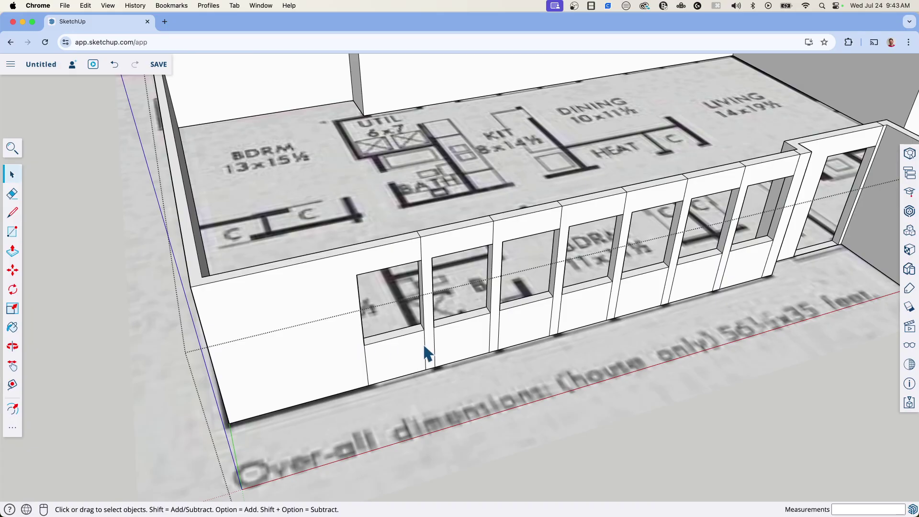
key(e)
mouse_move(355, 369)
mouse_down()
mouse_move(747, 270)
mouse_move(766, 264)
mouse_move(772, 248)
mouse_up()
drag(796, 159, 414, 251)
middle_drag(716, 330, 166, 238)
scroll(708, 287, down, 3)
scroll(494, 240, up, 6)
scroll(494, 241, down, 3)
middle_drag(494, 241, 646, 249)
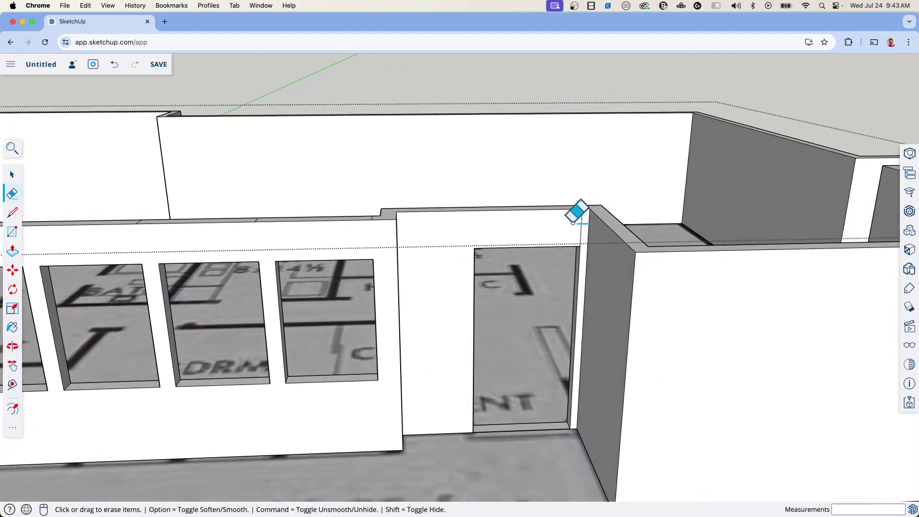
Step: Finish editing the wall group and leave nothing selected
scroll(588, 211, down, 3)
scroll(595, 182, down, 3)
middle_drag(378, 263, 261, 257)
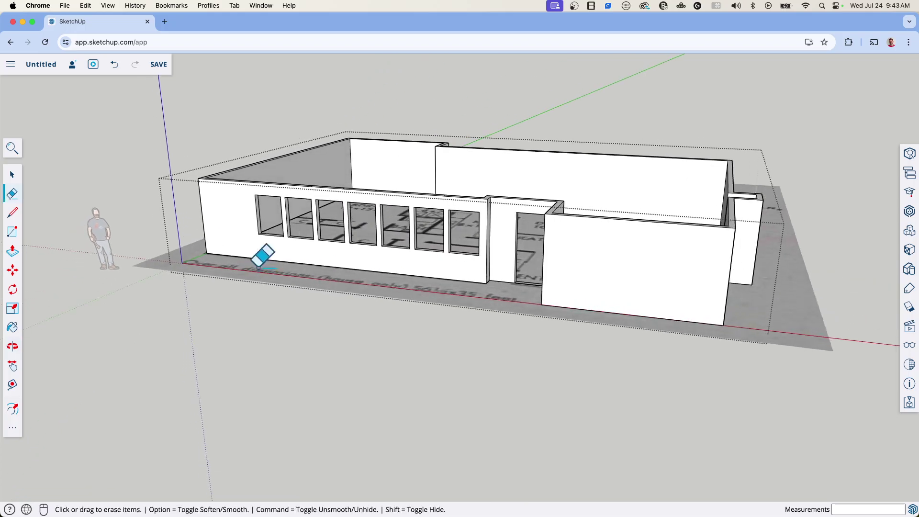
scroll(698, 165, up, 3)
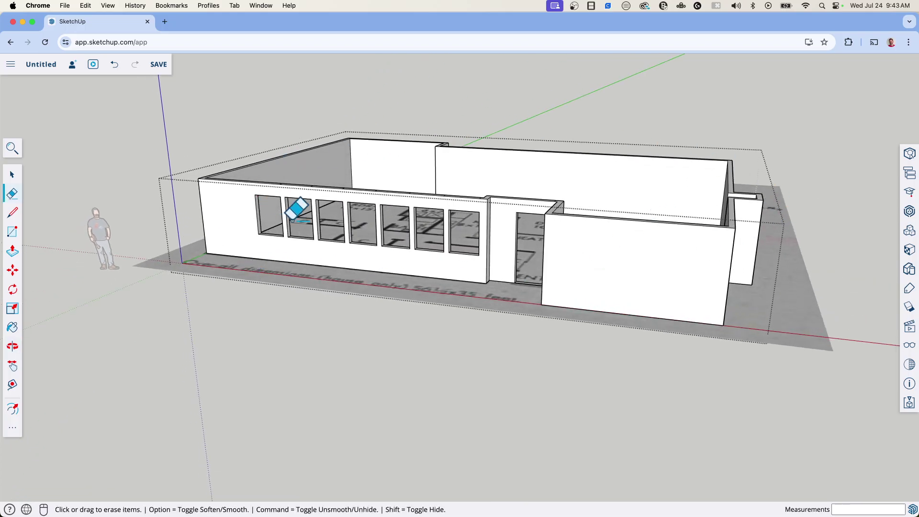
mouse_move(369, 256)
middle_down()
mouse_move(343, 261)
mouse_move(329, 281)
mouse_move(323, 253)
mouse_move(254, 271)
mouse_move(148, 268)
mouse_move(400, 263)
mouse_move(614, 318)
mouse_move(460, 300)
mouse_move(330, 257)
mouse_move(616, 260)
mouse_move(614, 268)
middle_up()
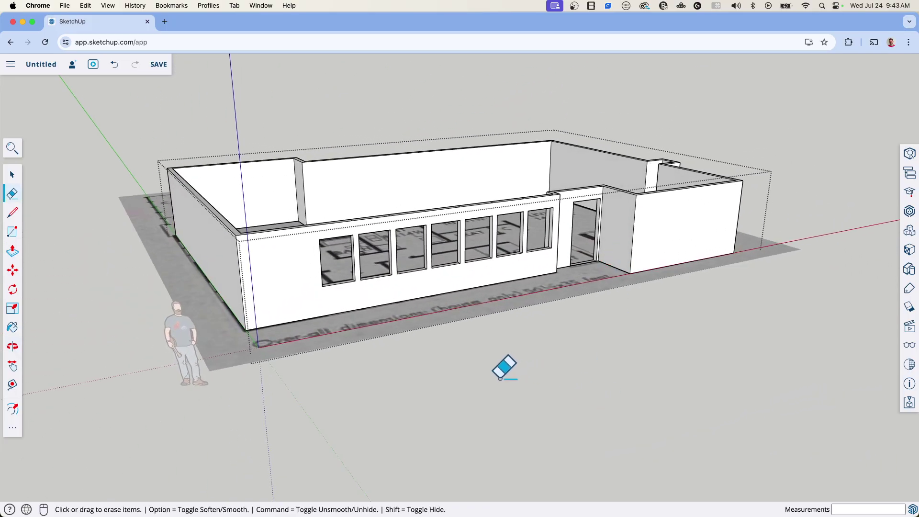
key(space)
click(653, 397)
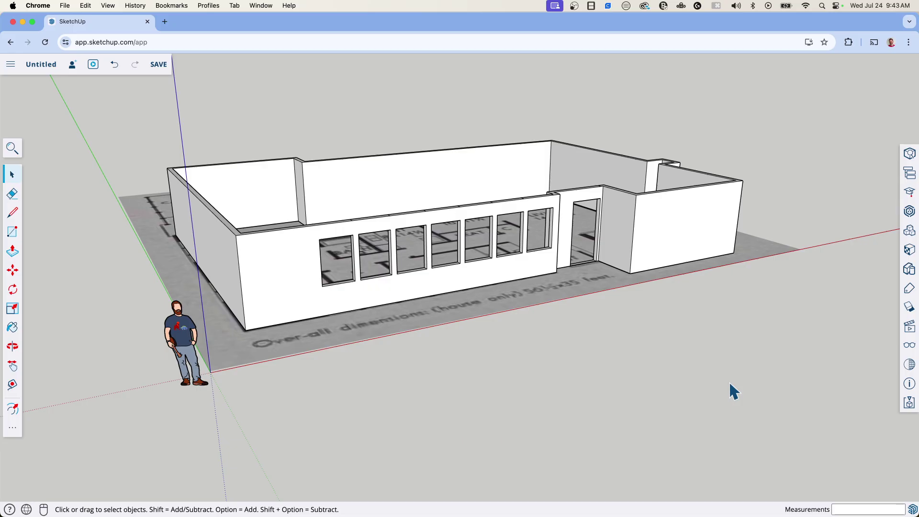